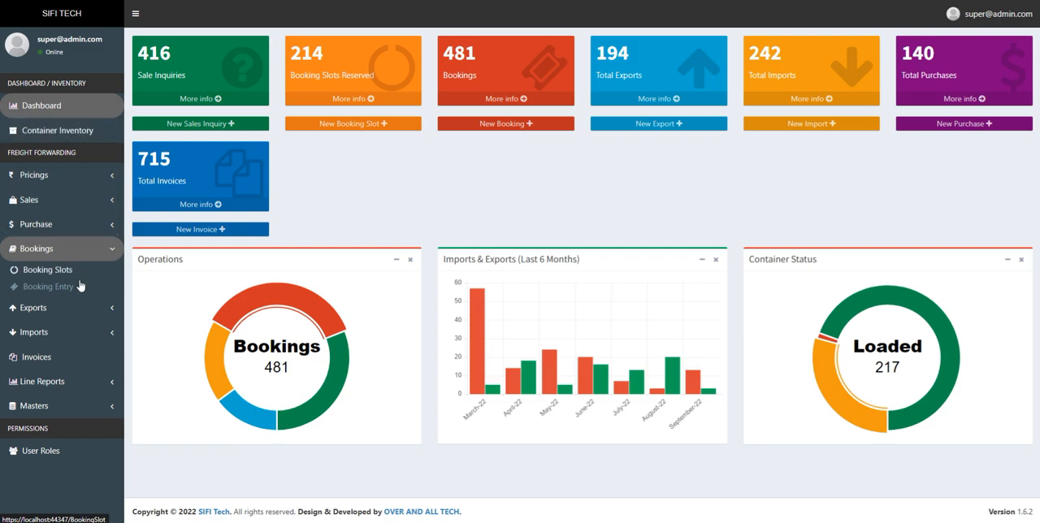
pyautogui.click(78, 176)
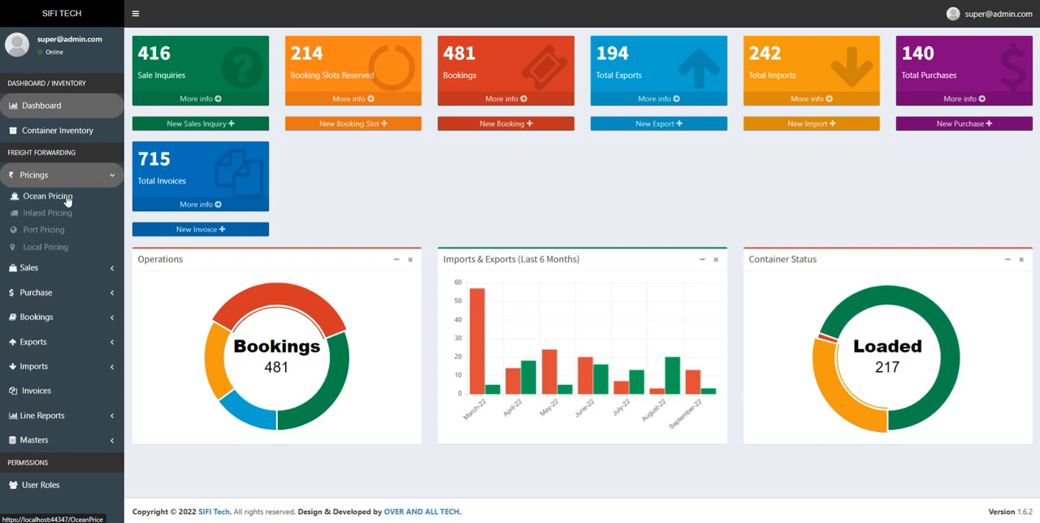
pyautogui.click(80, 318)
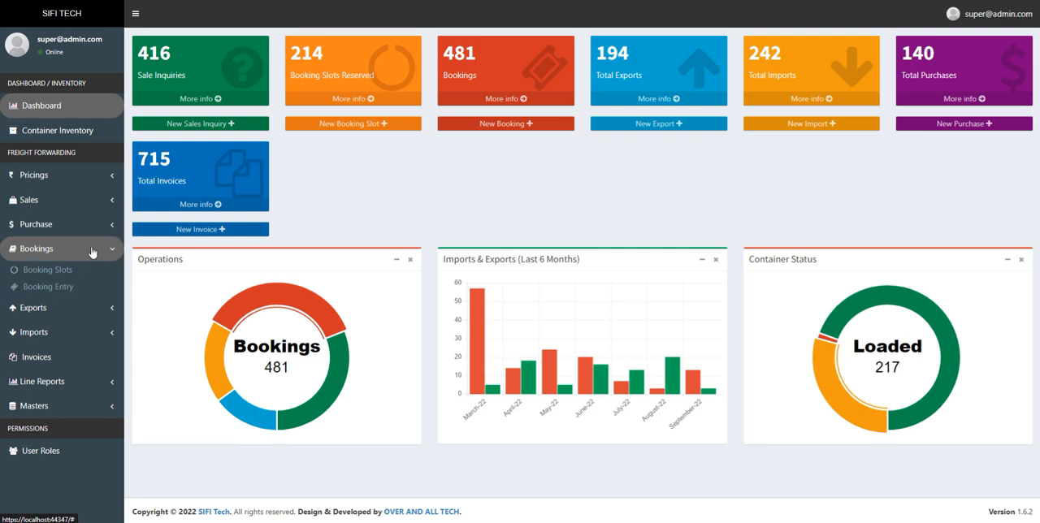
pyautogui.click(90, 203)
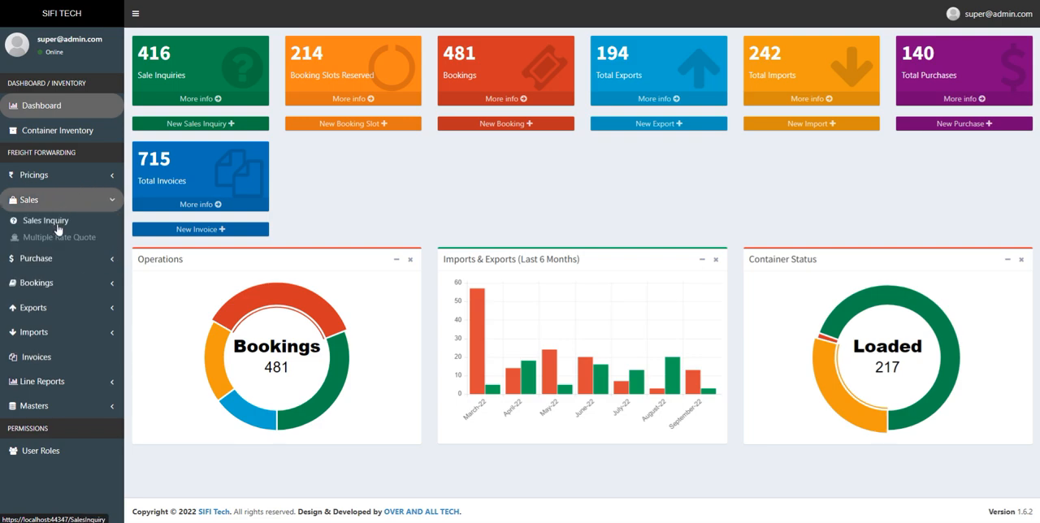
pyautogui.click(71, 282)
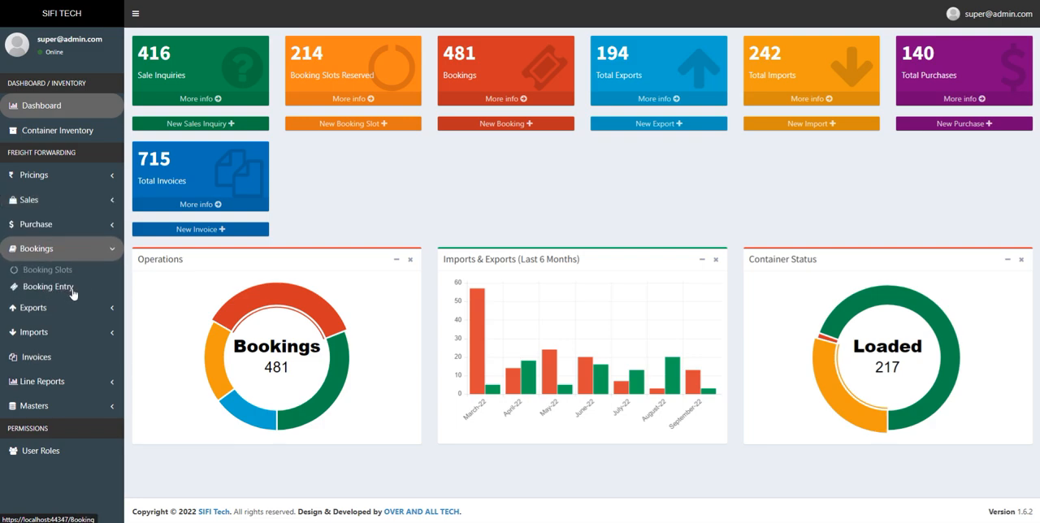
# Open the Export Operation list and look through its entries
pyautogui.click(78, 309)
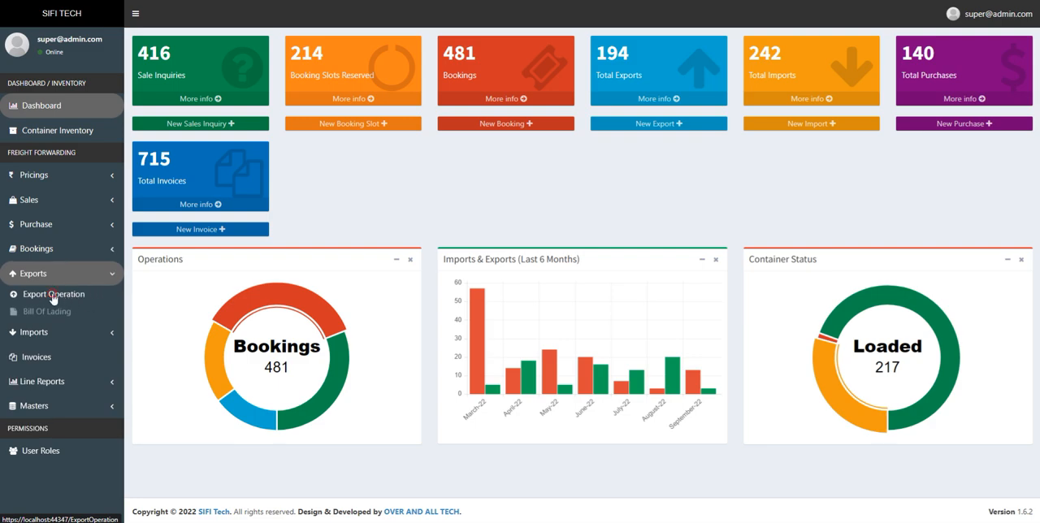
pyautogui.click(89, 297)
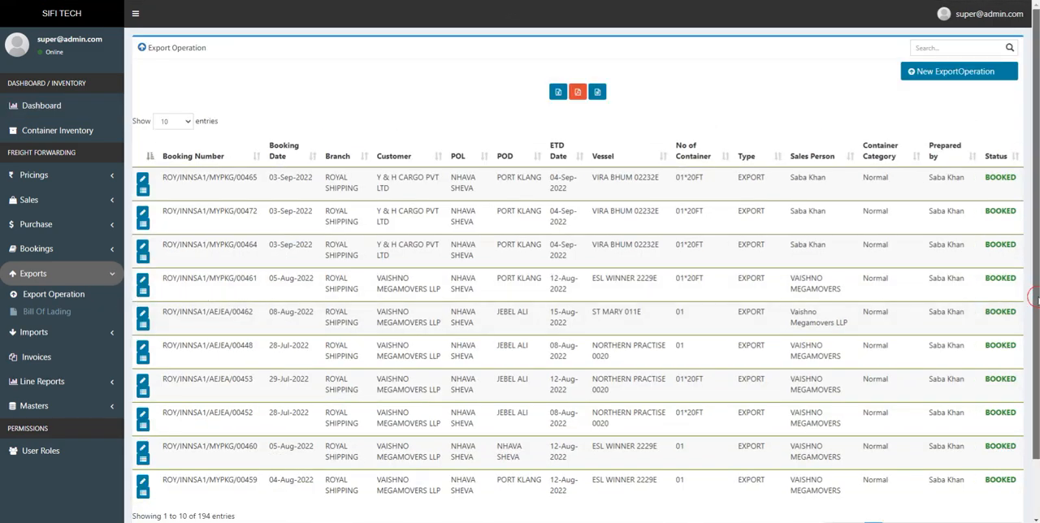
pyautogui.scroll(-1, 578, 276)
pyautogui.scroll(1, 577, 276)
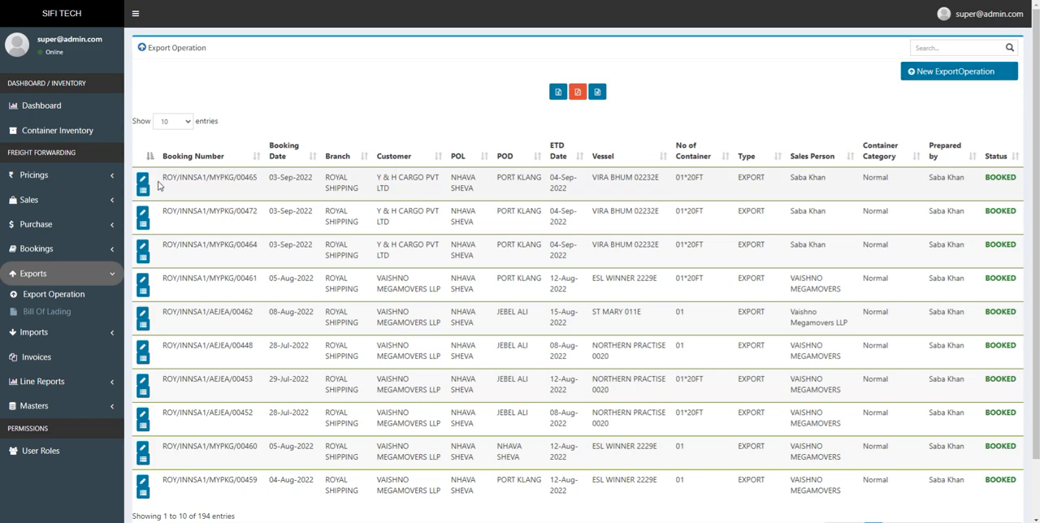
# Review the blank form for a new export operation and its selectable bookings, and return to the list without creating a record
pyautogui.click(945, 73)
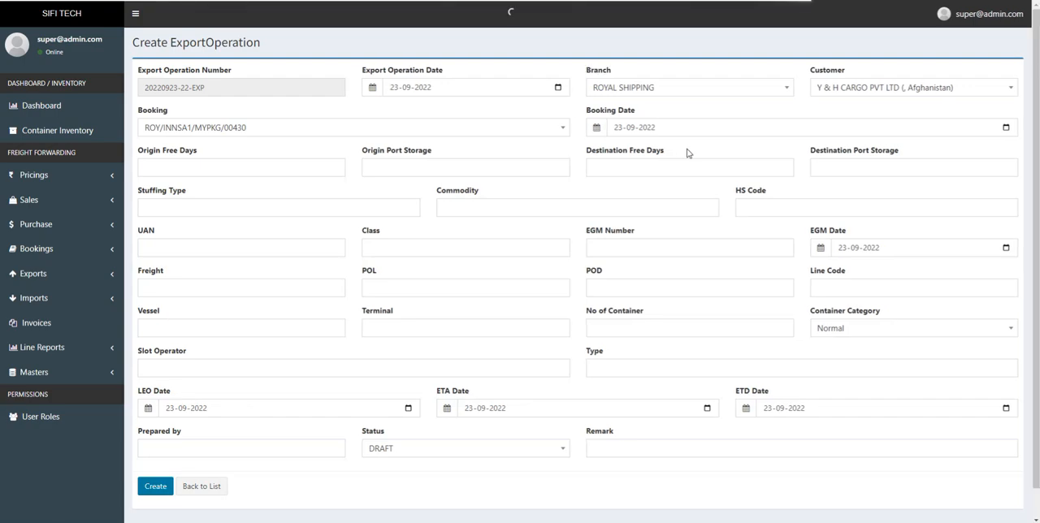
pyautogui.moveTo(1037, 213)
pyautogui.mouseDown()
pyautogui.moveTo(1037, 239)
pyautogui.moveTo(1036, 213)
pyautogui.mouseUp()
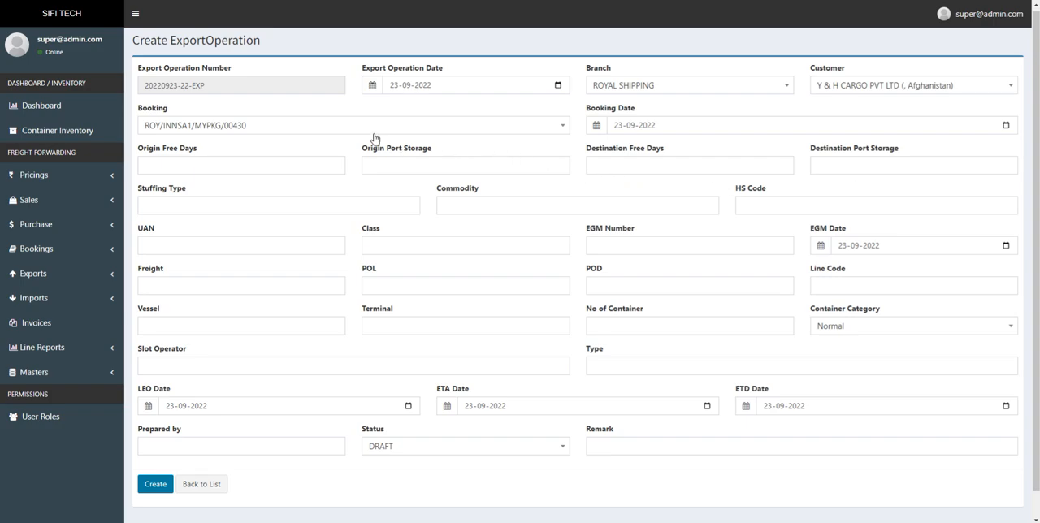
pyautogui.click(296, 134)
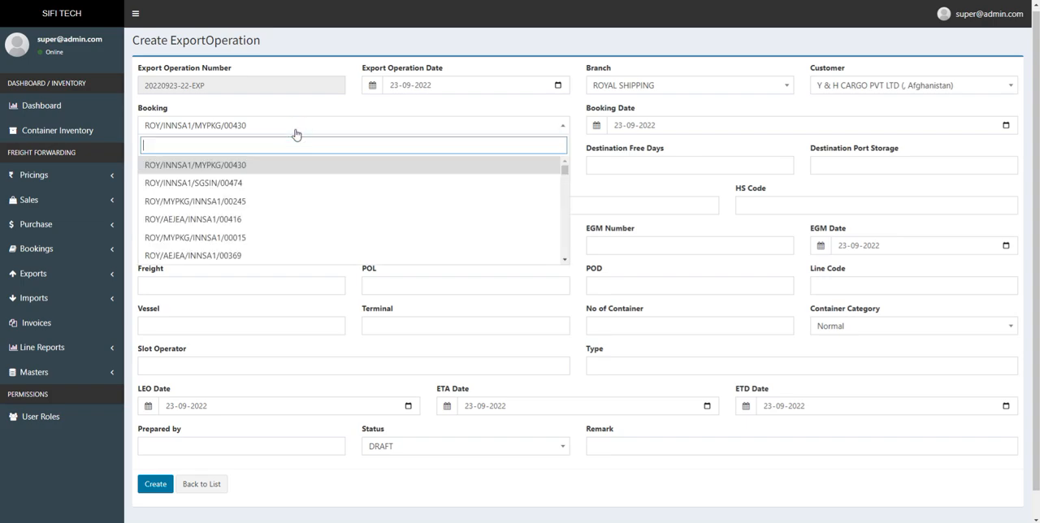
pyautogui.click(88, 246)
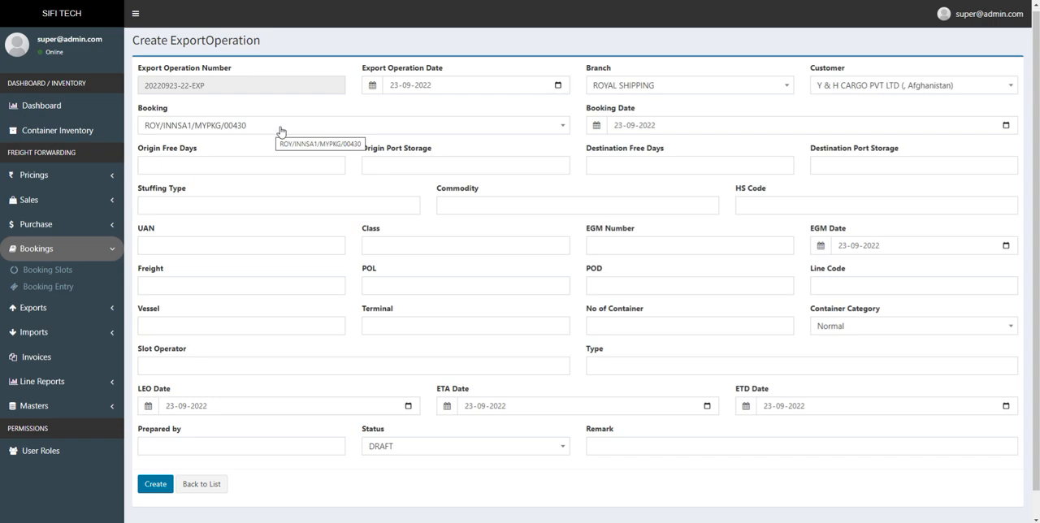
pyautogui.click(203, 485)
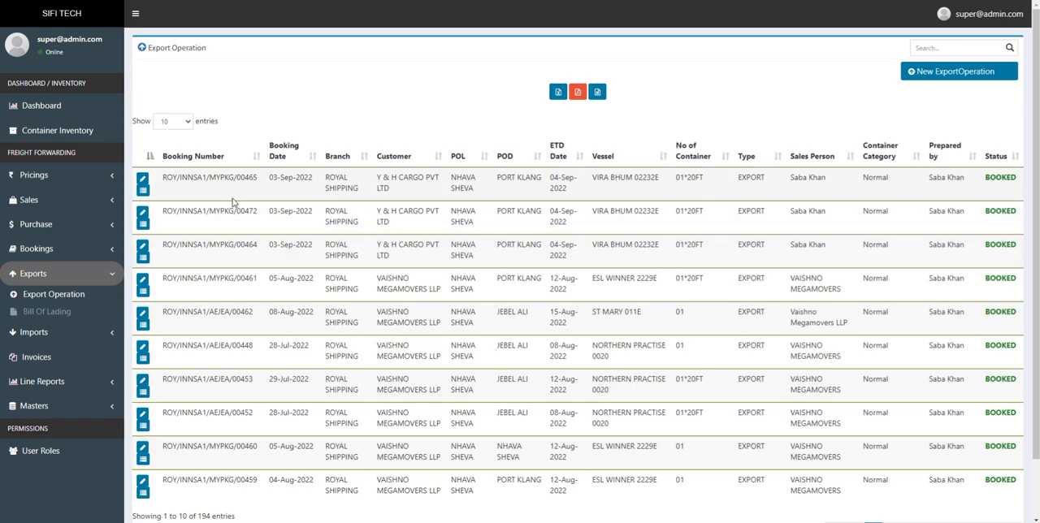
# Open the first export operation's details and review the new line form with its container choices, without submitting it
pyautogui.click(142, 190)
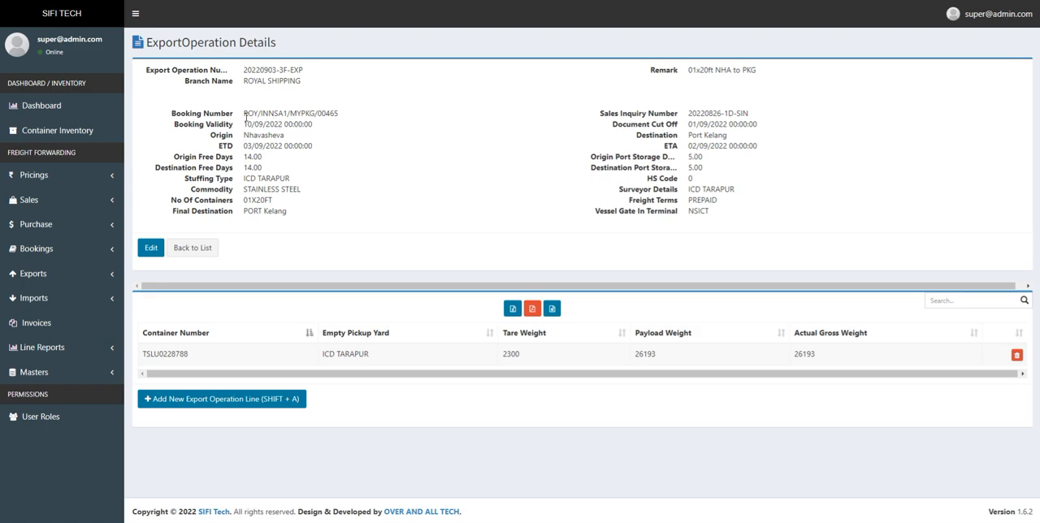
pyautogui.moveTo(242, 116); pyautogui.dragTo(345, 118)
pyautogui.hotkey('ctrl', 'c')
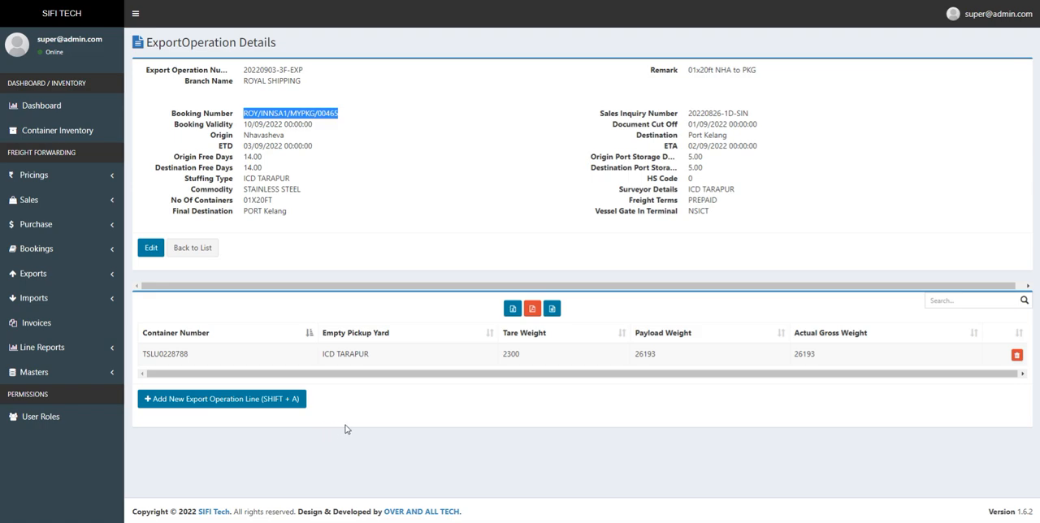
pyautogui.click(228, 402)
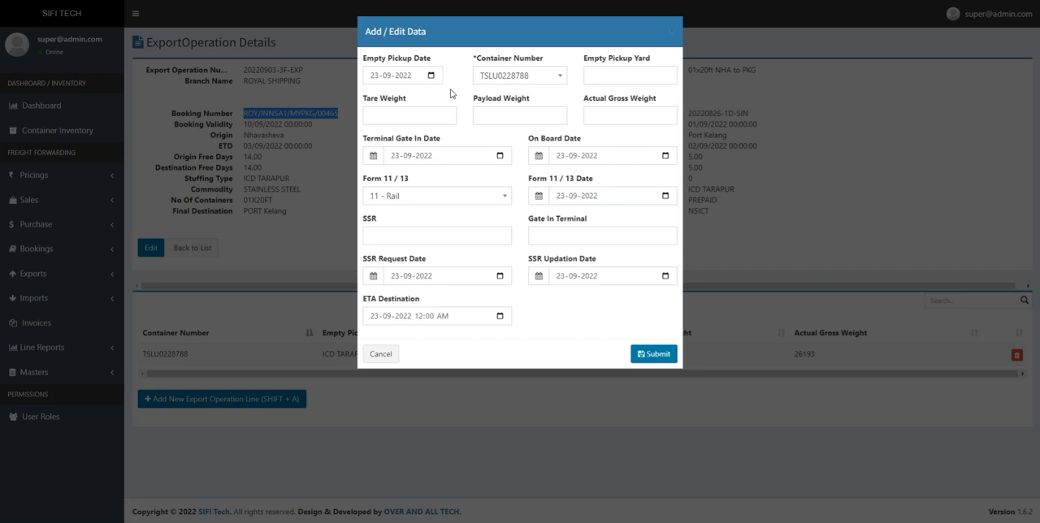
pyautogui.click(541, 82)
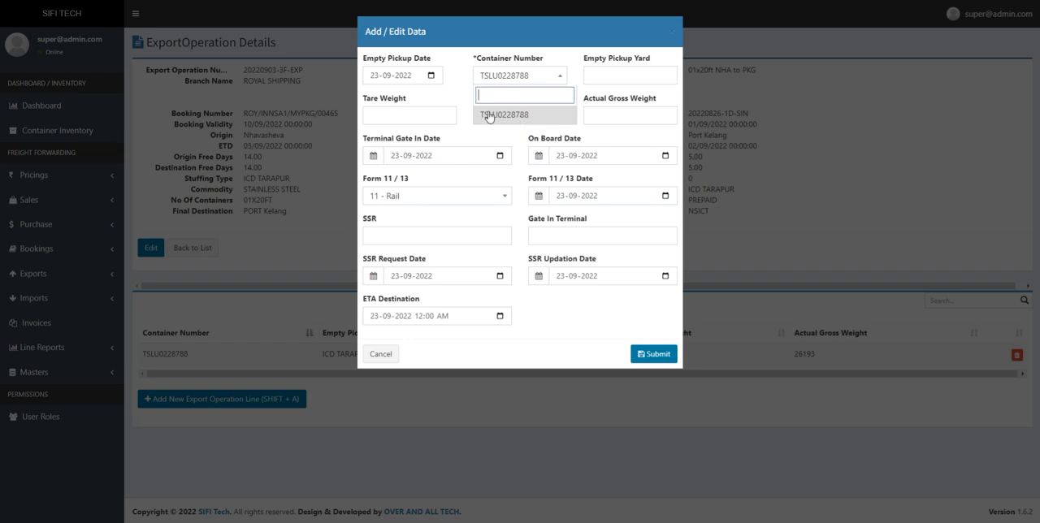
pyautogui.click(453, 100)
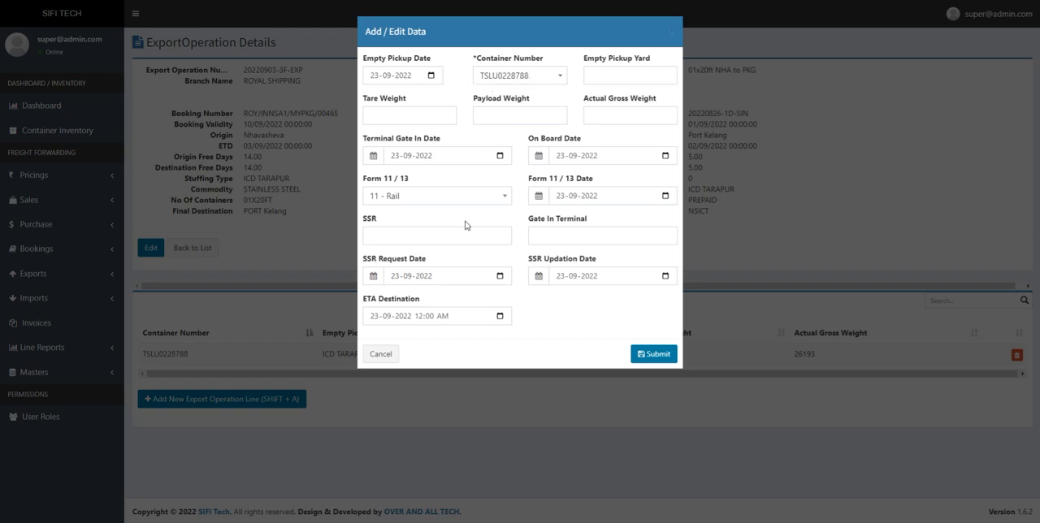
pyautogui.click(394, 361)
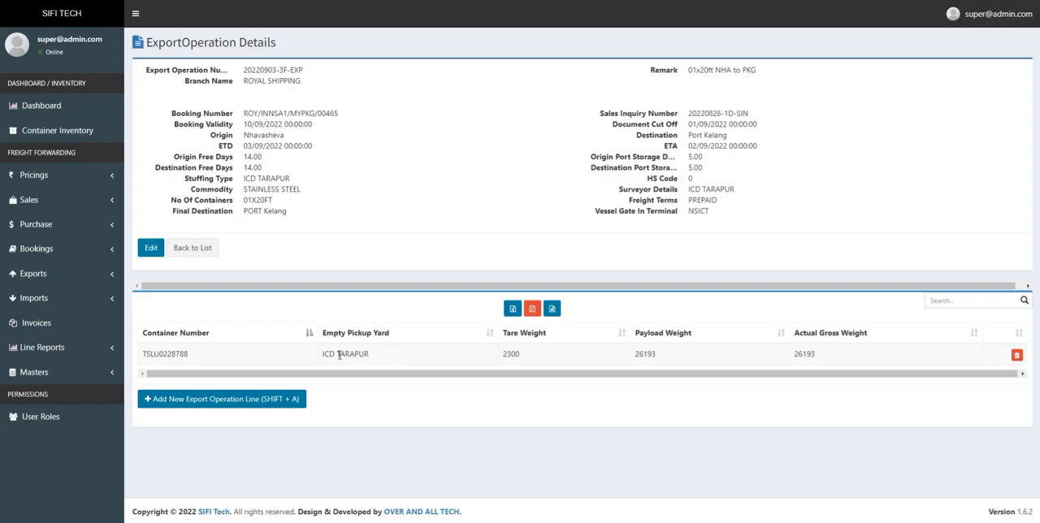
# Copy the booking number from the export operation's details and open the Booking Entry list
pyautogui.doubleClick(177, 355)
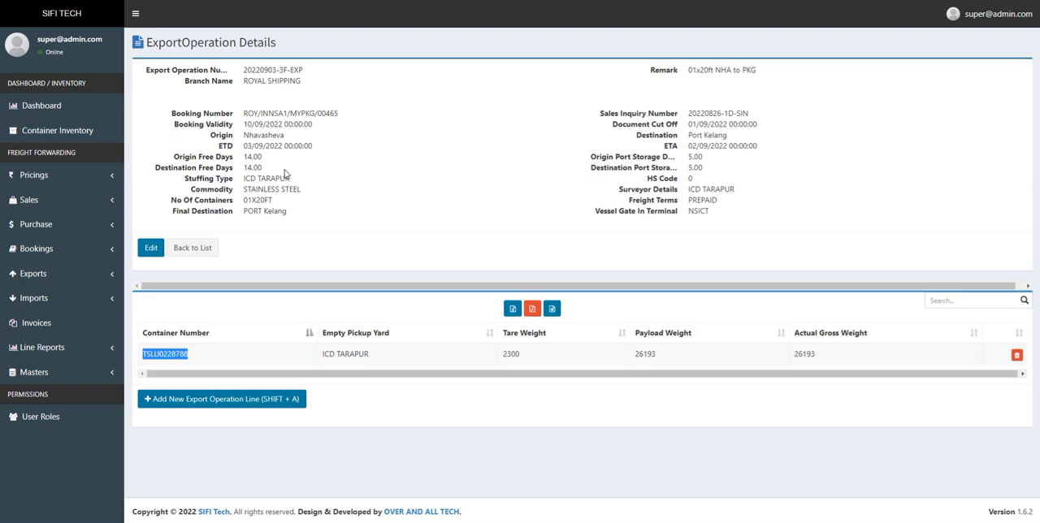
pyautogui.click(46, 251)
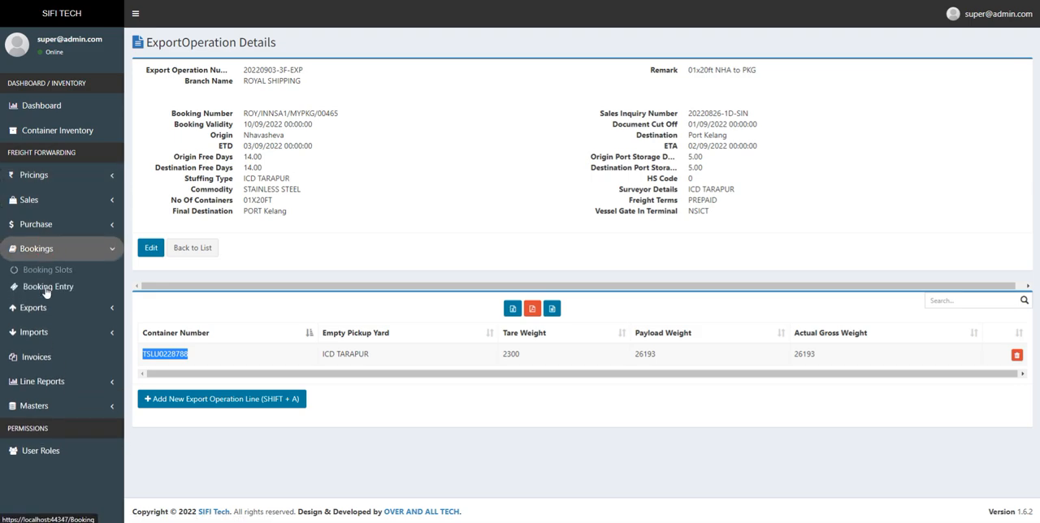
pyautogui.click(338, 115)
pyautogui.moveTo(338, 114); pyautogui.dragTo(247, 114)
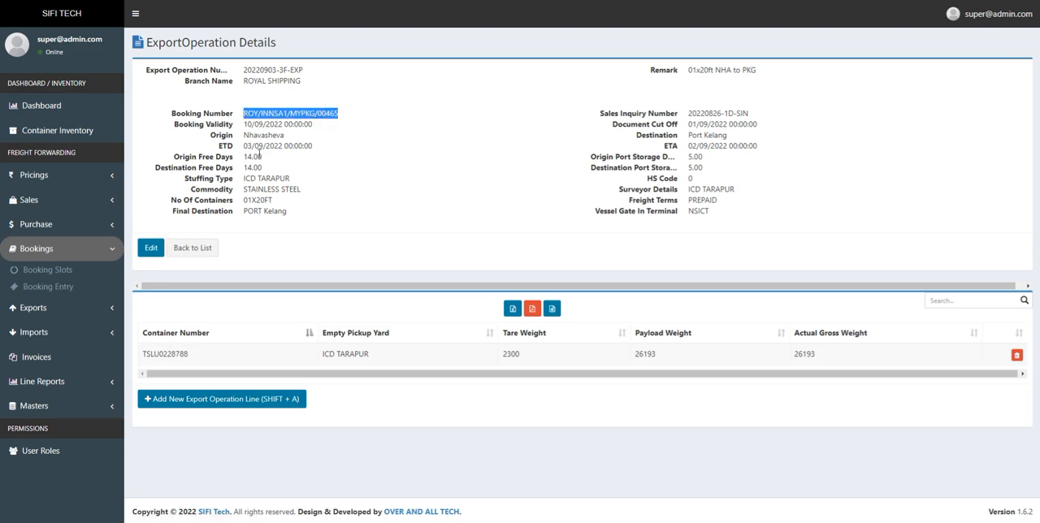
pyautogui.click(43, 291)
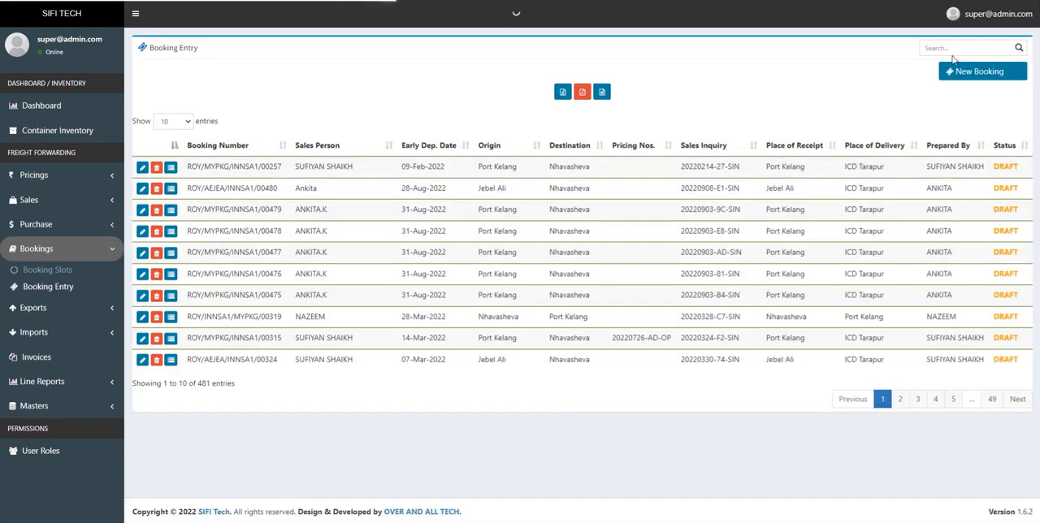
# Search the bookings for the copied booking number, open the matching booking's details and highlight its container number
pyautogui.click(950, 48)
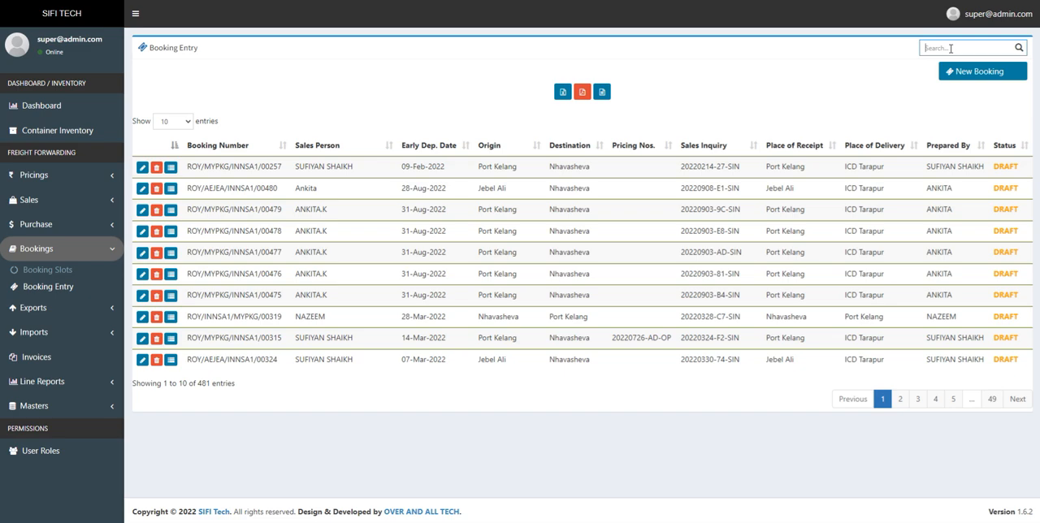
pyautogui.hotkey('ctrl', 'v')
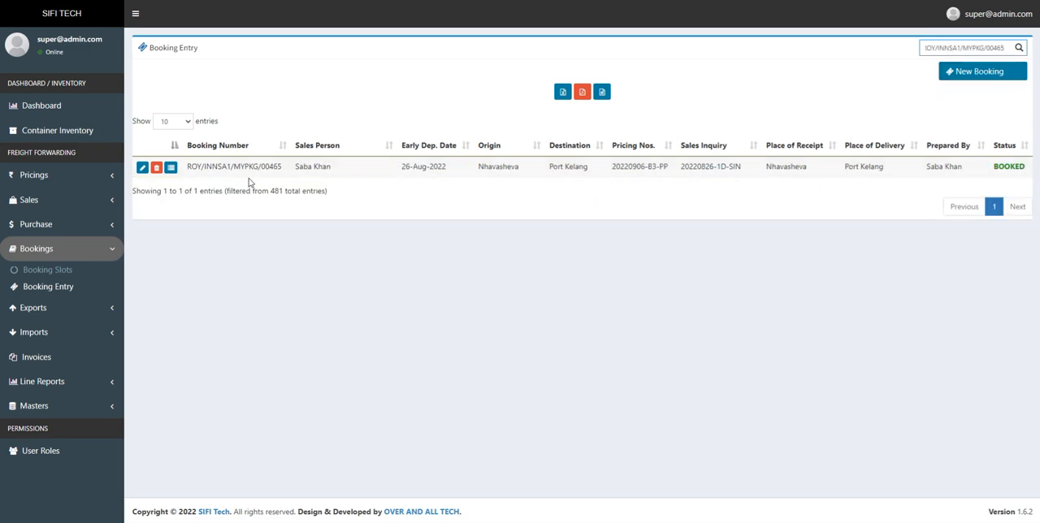
pyautogui.click(170, 168)
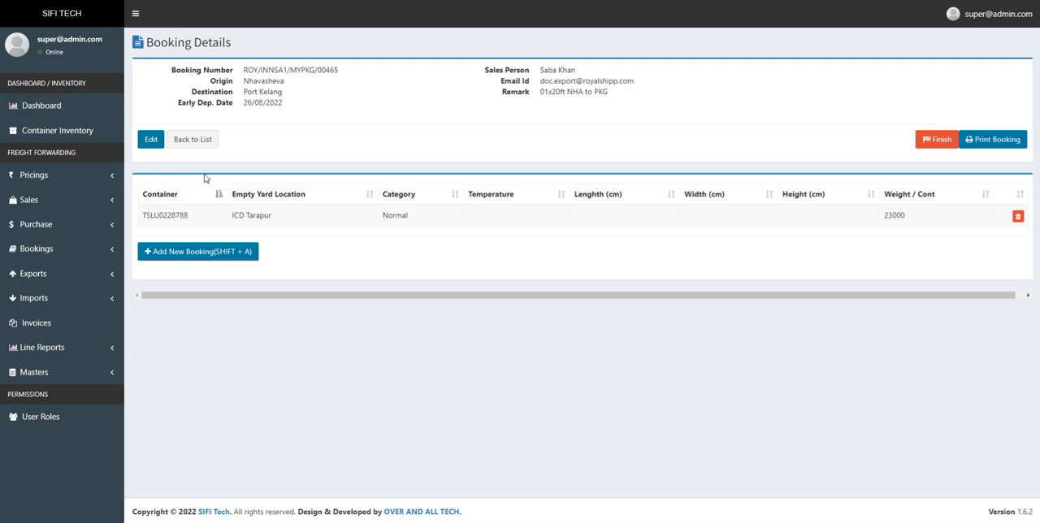
pyautogui.moveTo(193, 218); pyautogui.dragTo(138, 219)
# Search the Export Operation list for the copied booking number, open the matching record's details and highlight its container number
pyautogui.click(81, 275)
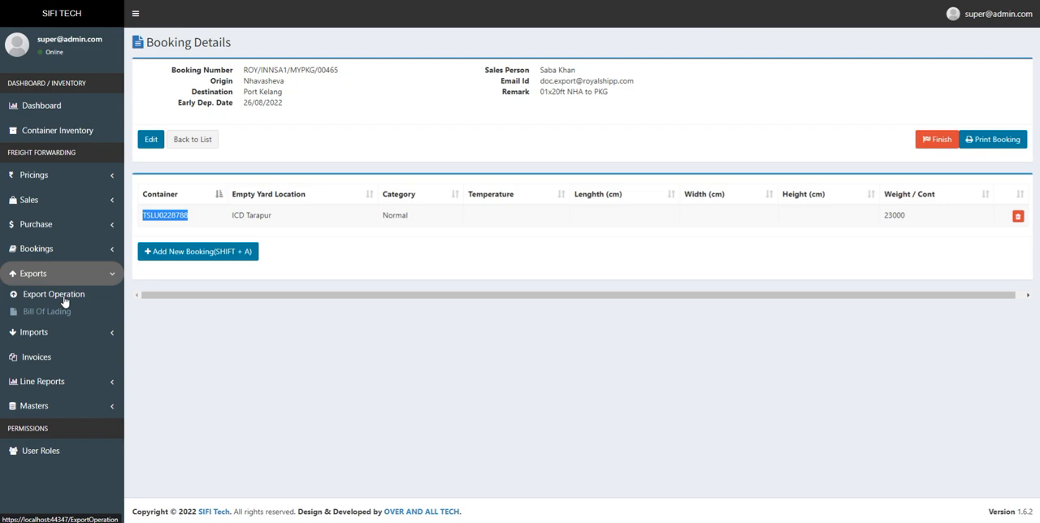
pyautogui.click(61, 303)
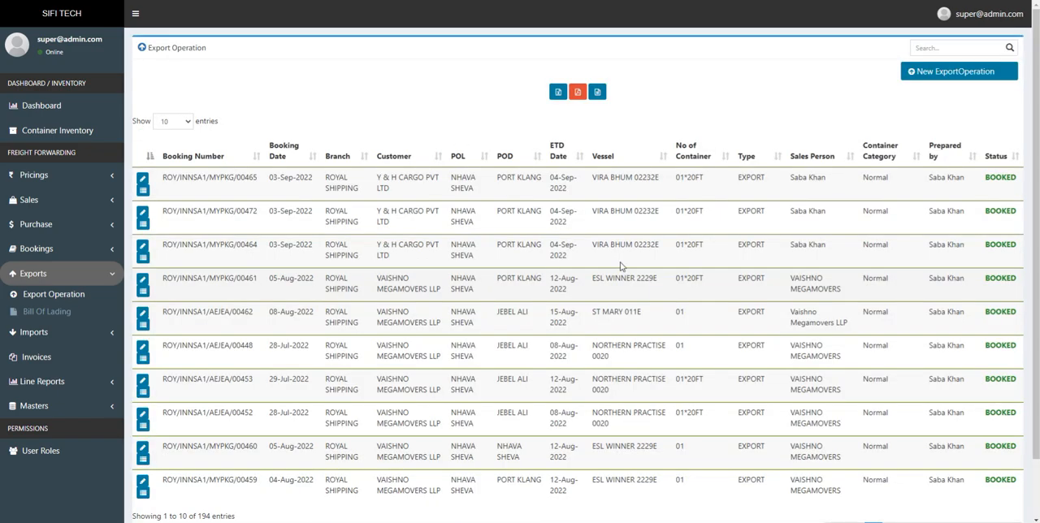
pyautogui.click(948, 47)
pyautogui.hotkey('ctrl', 'v')
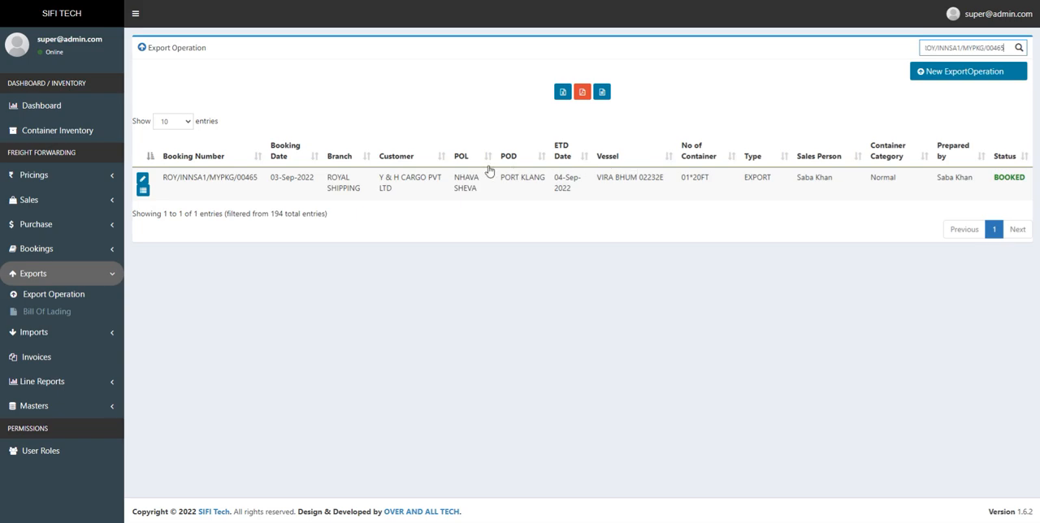
pyautogui.click(143, 191)
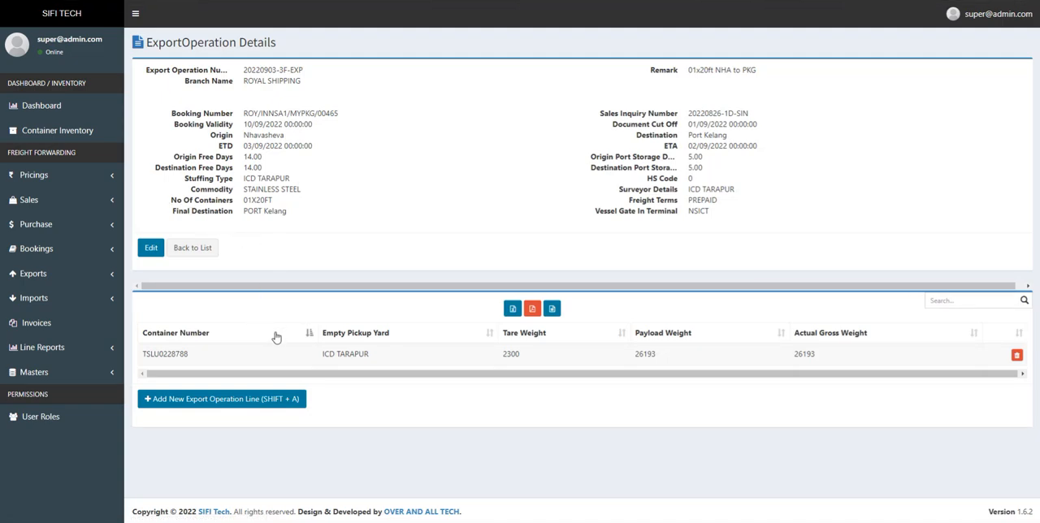
pyautogui.moveTo(190, 356); pyautogui.dragTo(140, 358)
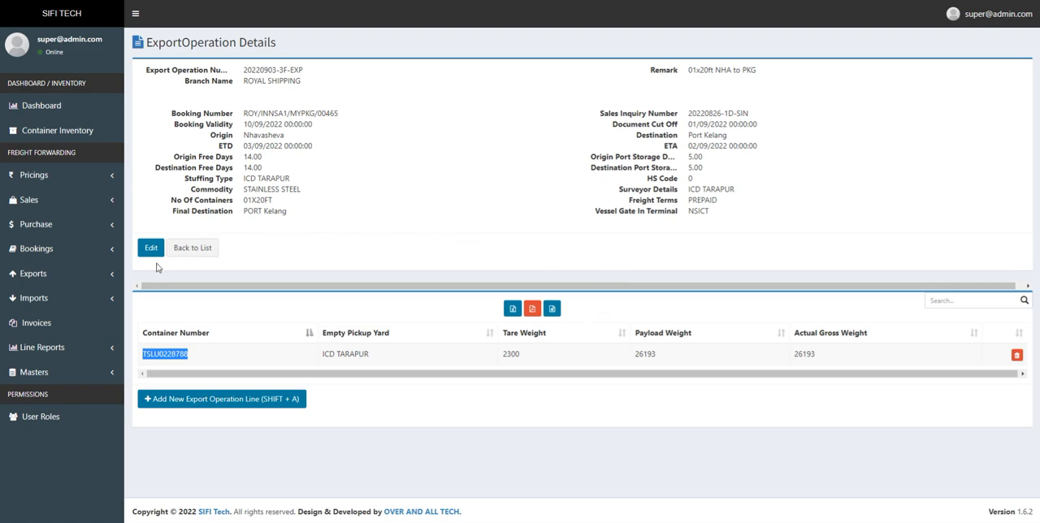
# Open the Bill Of Lading list, look through its entries and highlight the first entry's booking number
pyautogui.click(95, 281)
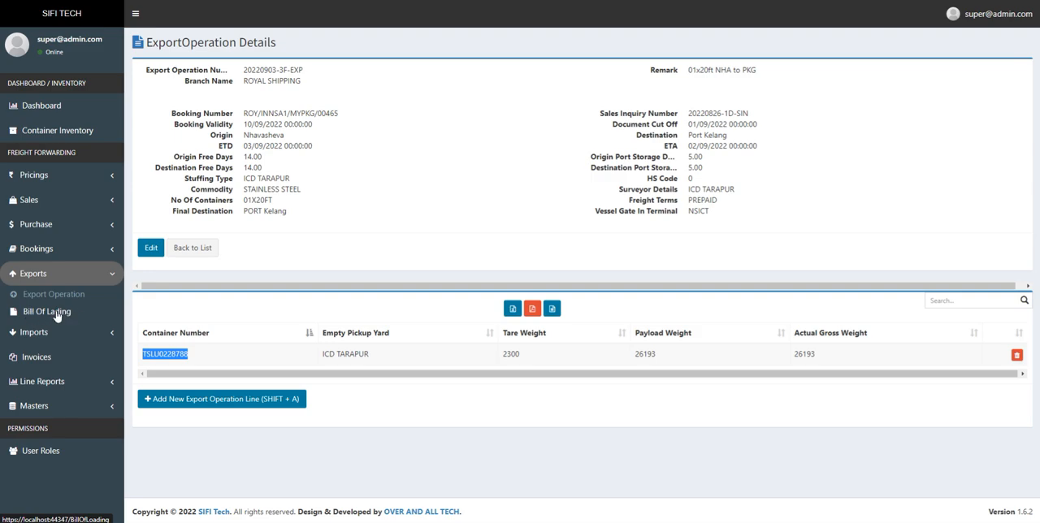
pyautogui.click(59, 315)
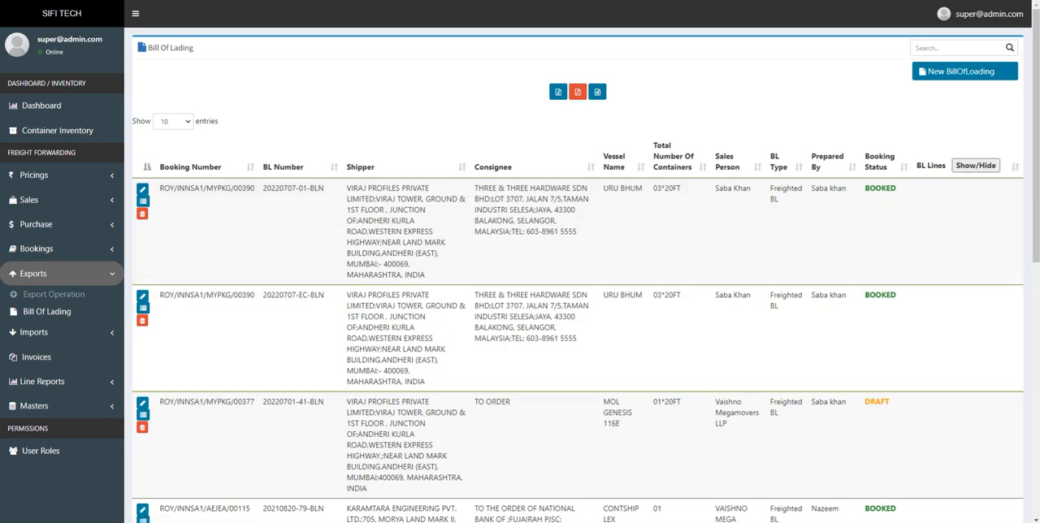
pyautogui.scroll(-5, 577, 325)
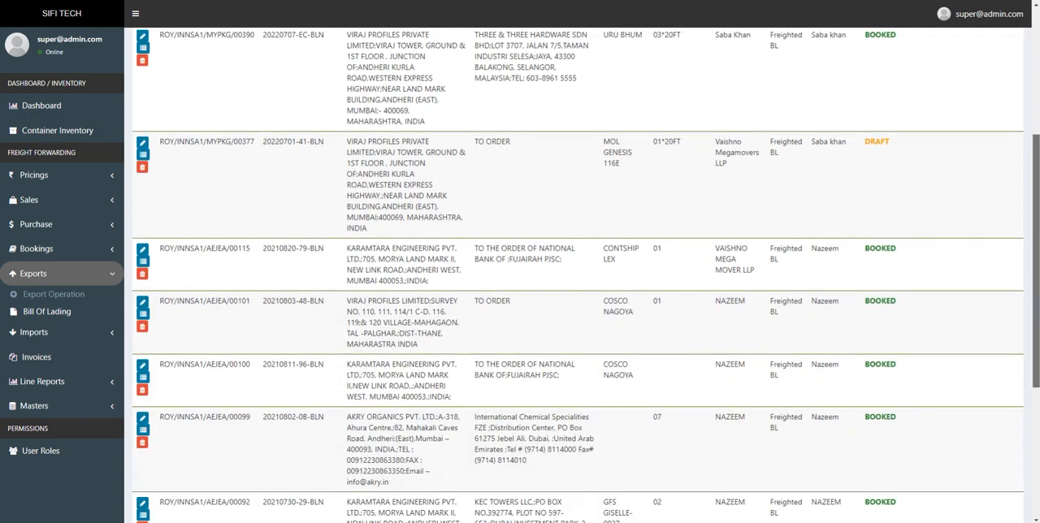
pyautogui.scroll(5, 341, 177)
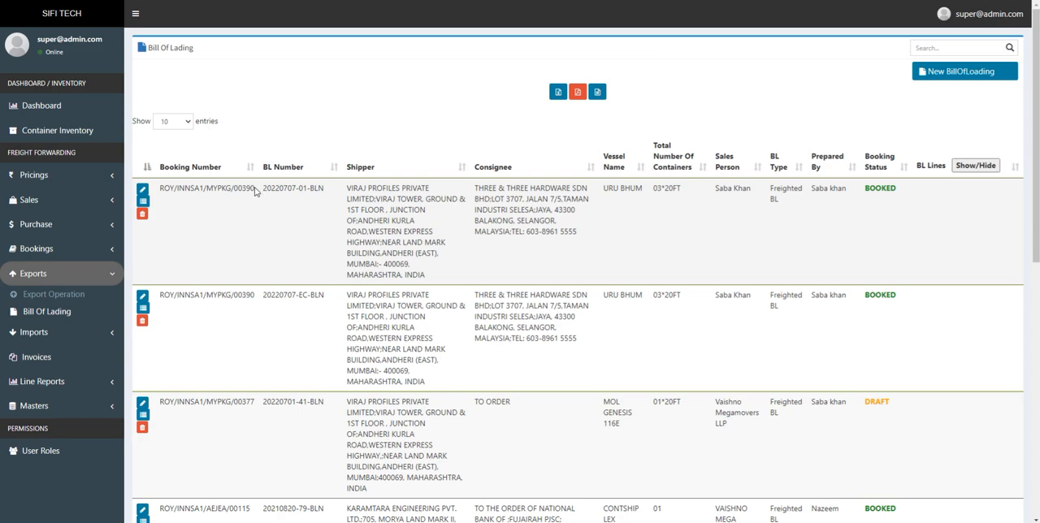
pyautogui.moveTo(254, 189); pyautogui.dragTo(160, 191)
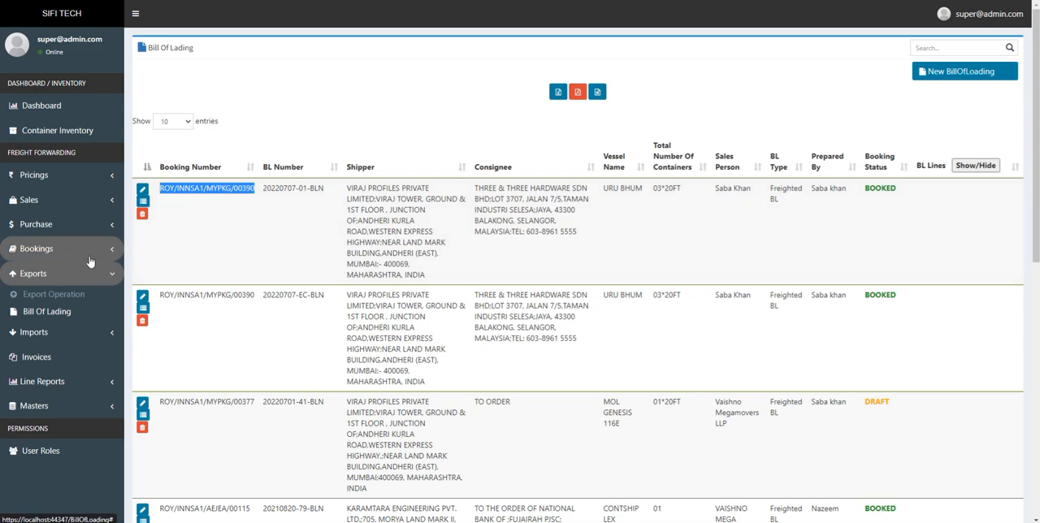
# Search the Bill Of Lading list for the copied booking number and clear the search
pyautogui.click(928, 49)
pyautogui.write('ROY/INNSA1/MYPKG/00465')
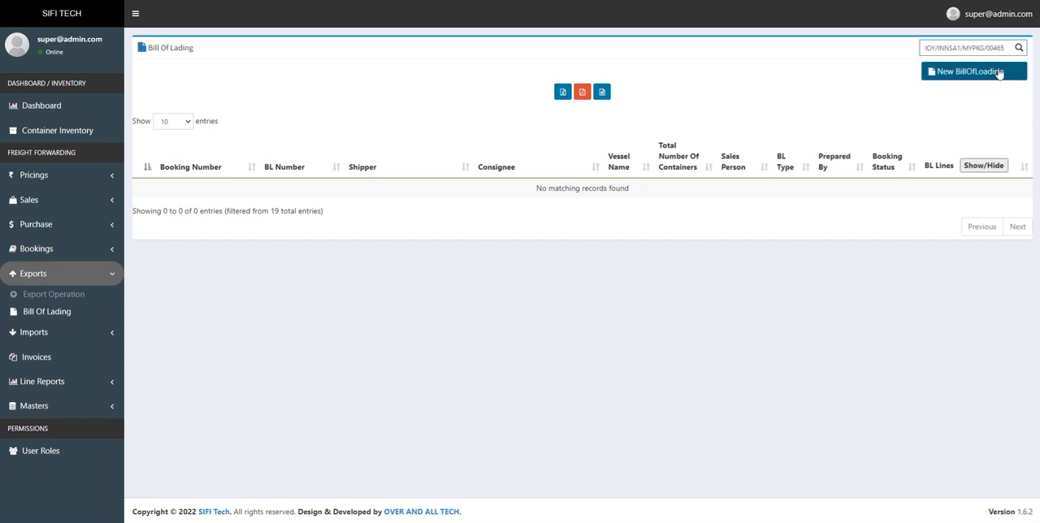
pyautogui.moveTo(1005, 49); pyautogui.dragTo(920, 50)
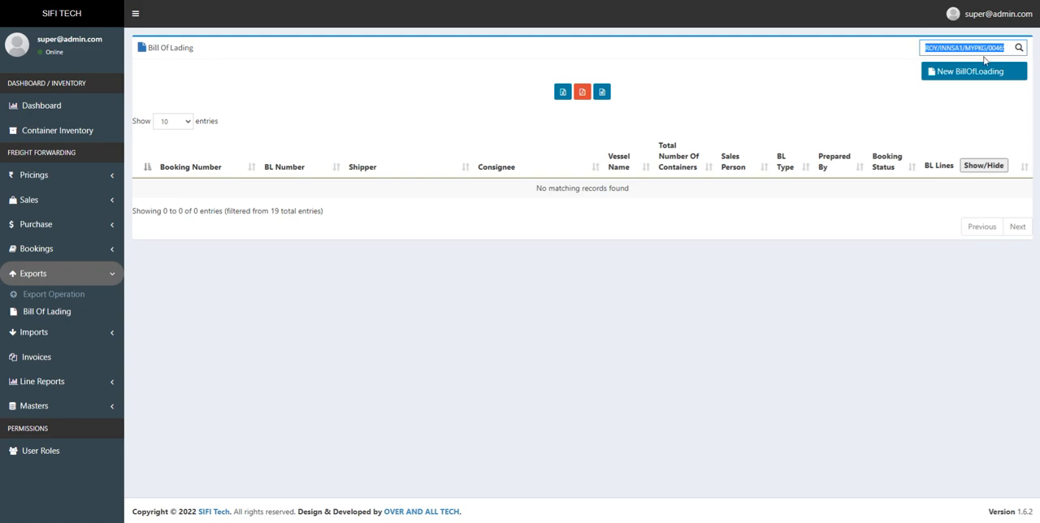
pyautogui.press('BackSpace')
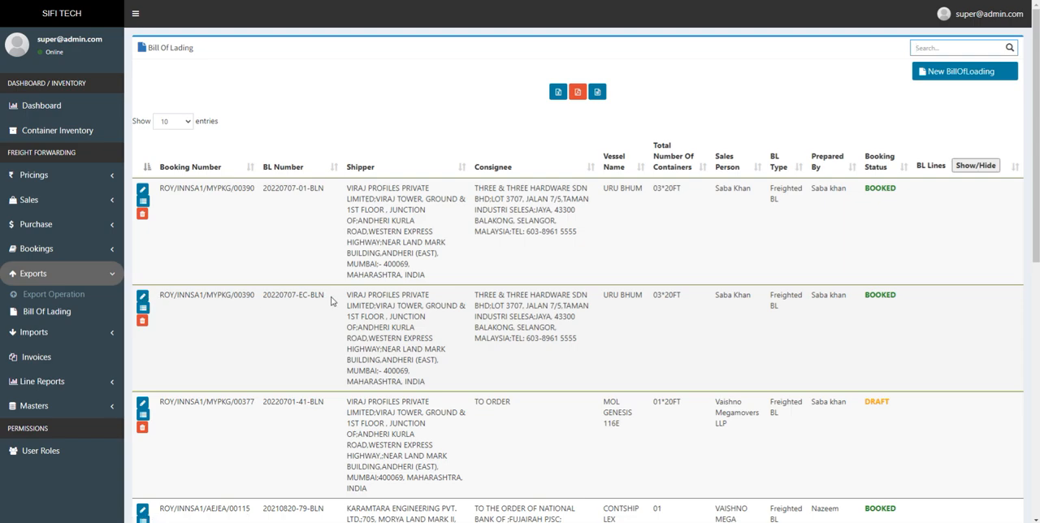
# Highlight the second bill of lading entry's booking and BL numbers, ending with only its BL number highlighted
pyautogui.moveTo(331, 302); pyautogui.dragTo(162, 299)
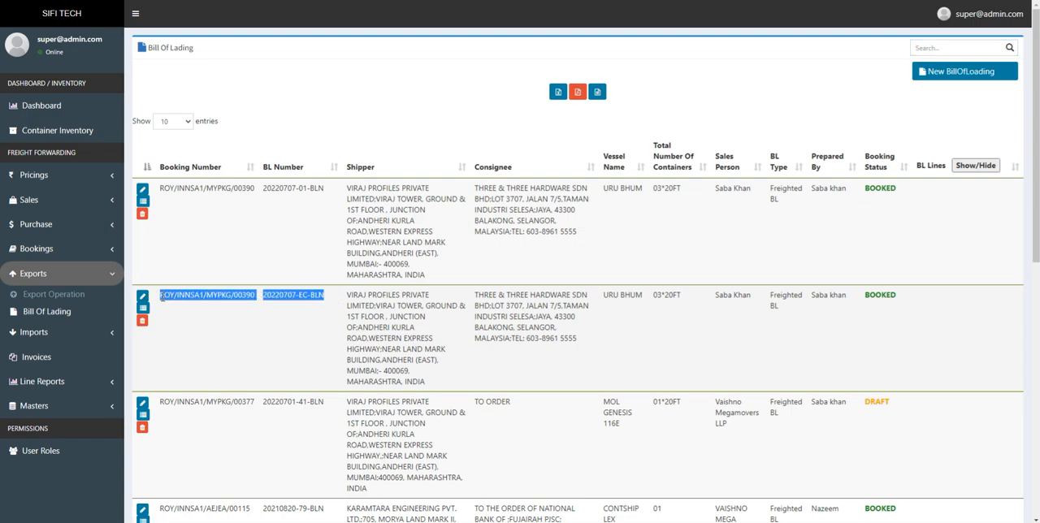
pyautogui.click(292, 340)
pyautogui.moveTo(325, 296); pyautogui.dragTo(268, 297)
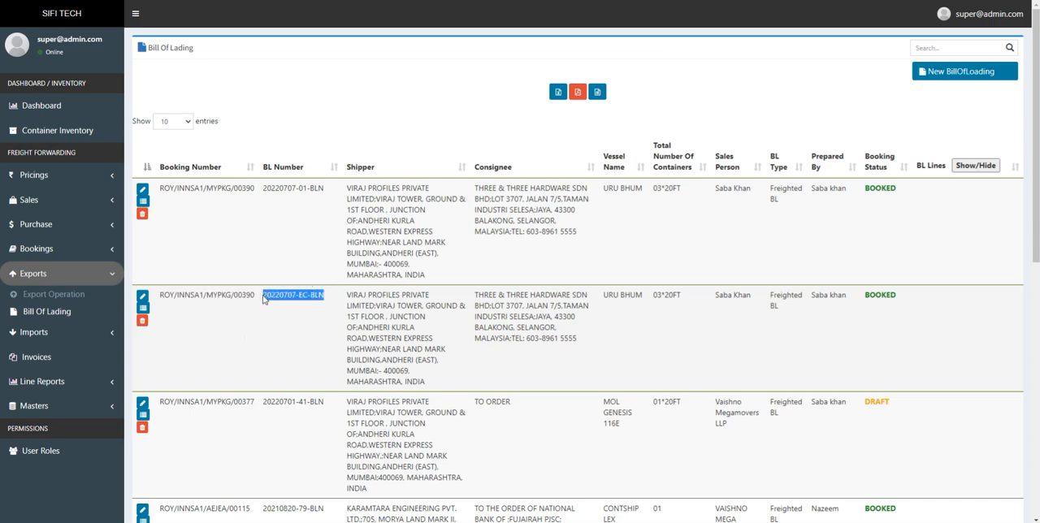
# Open the second bill of lading for editing, view its booking options without changing them and look through the form
pyautogui.click(142, 299)
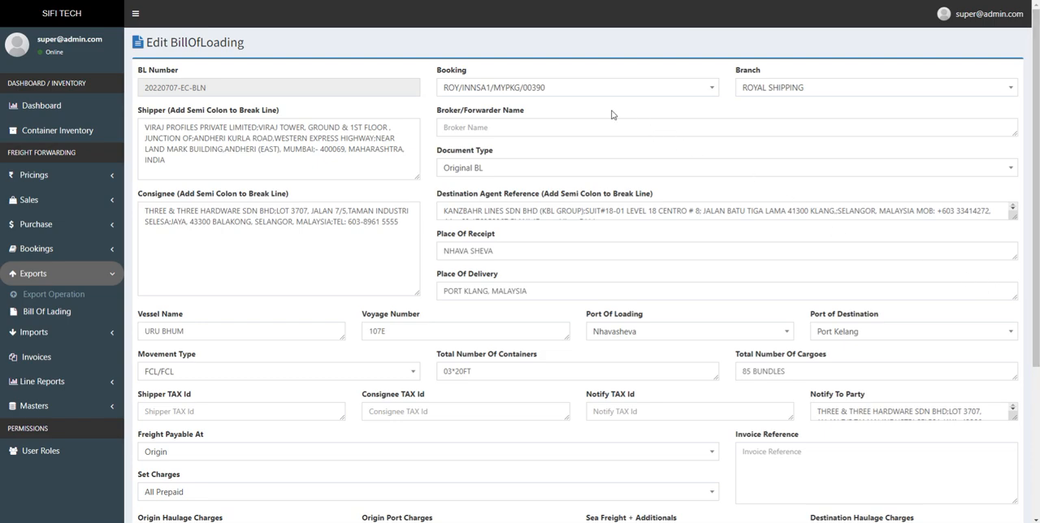
pyautogui.click(588, 90)
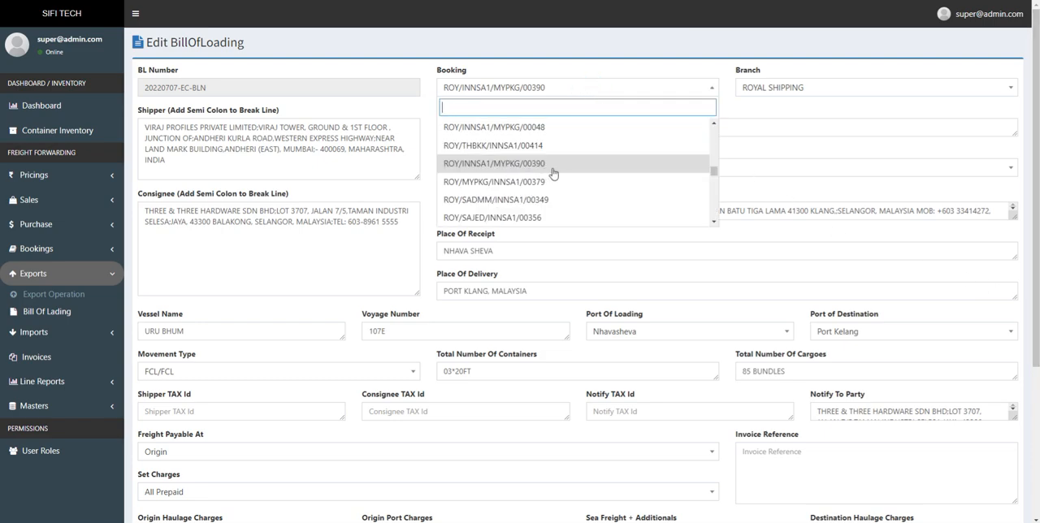
pyautogui.click(529, 61)
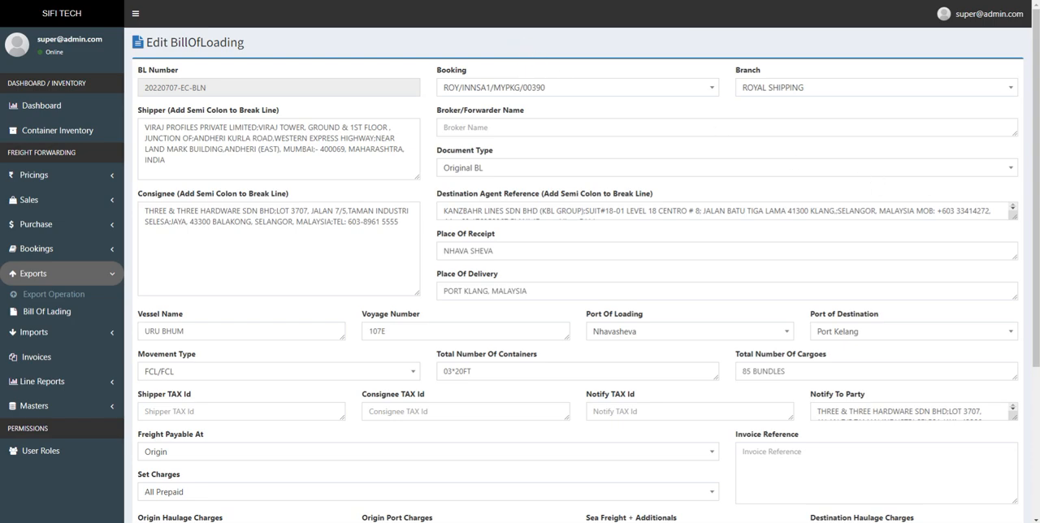
pyautogui.moveTo(1036, 222)
pyautogui.mouseDown()
pyautogui.moveTo(1038, 360)
pyautogui.moveTo(1038, 214)
pyautogui.mouseUp()
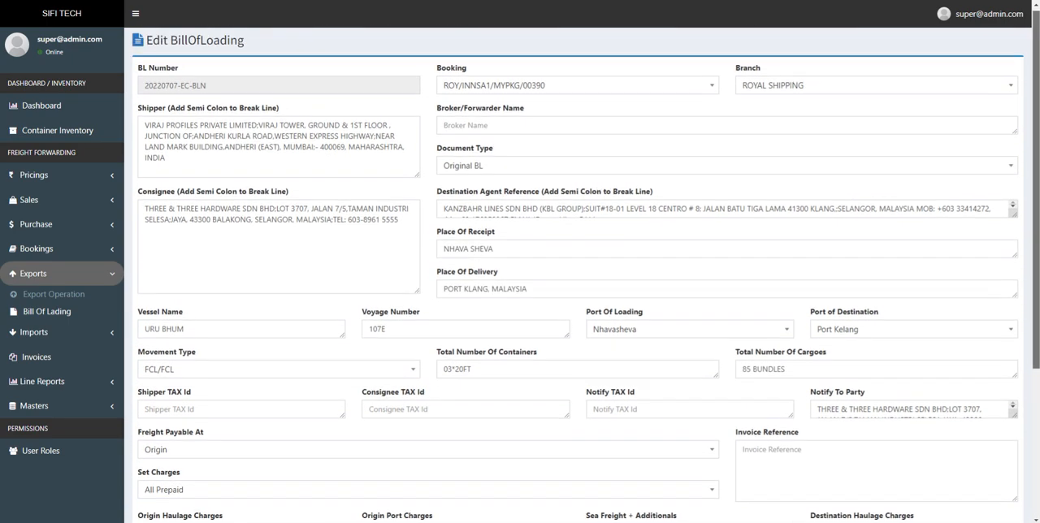
pyautogui.scroll(-1, 971, 268)
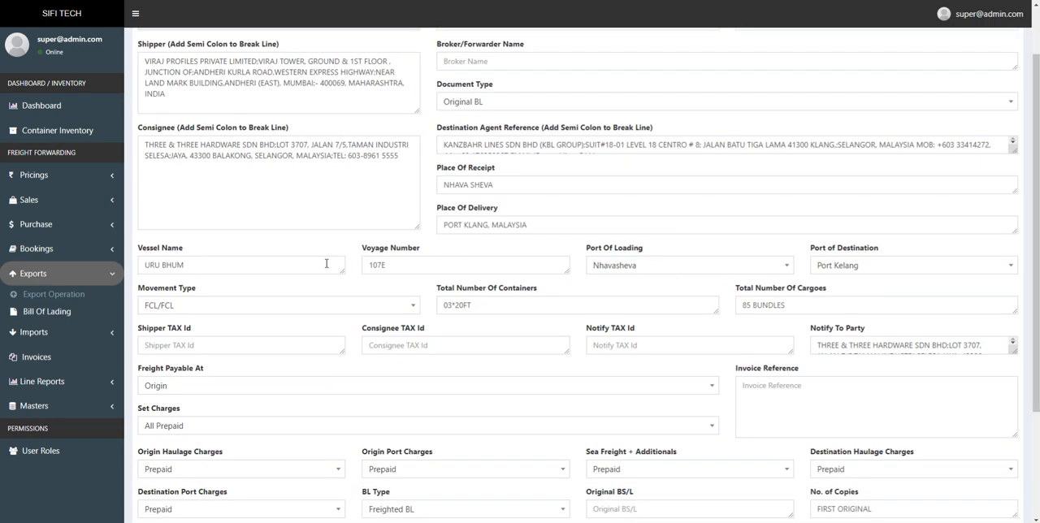
# Return to the Bill Of Lading list, open the second entry's details and examine its container lines
pyautogui.click(47, 312)
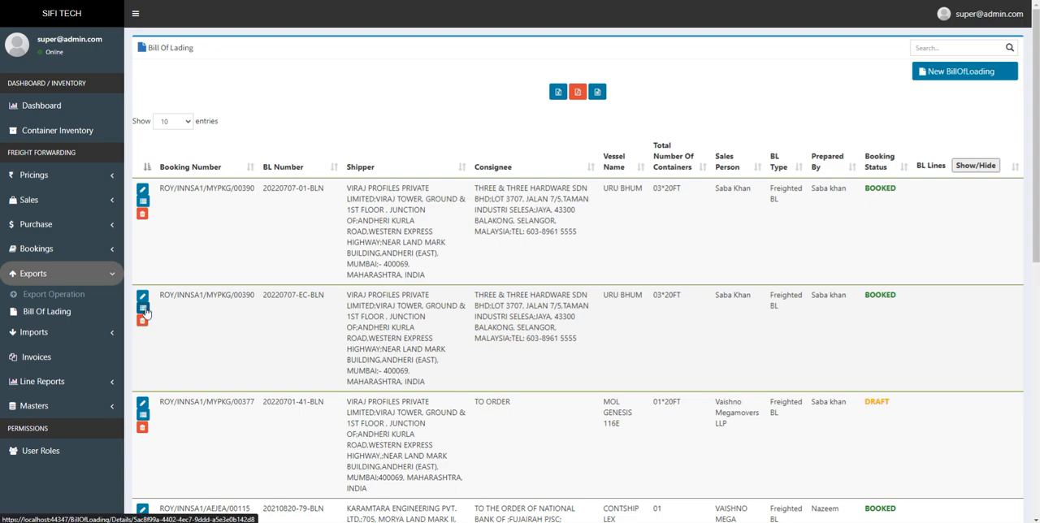
pyautogui.click(144, 311)
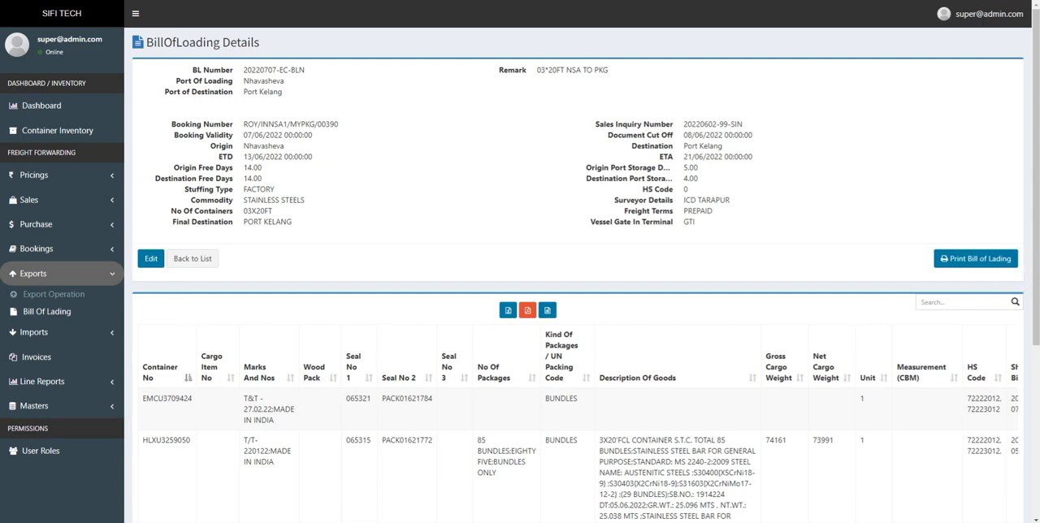
pyautogui.moveTo(1034, 284); pyautogui.dragTo(1038, 461)
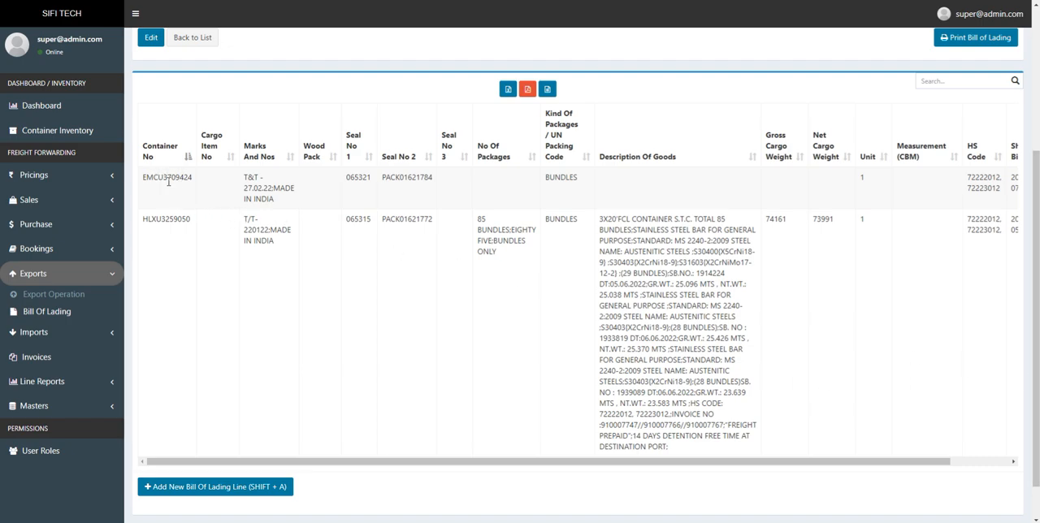
# Open a new bill of lading line form, view the selectable container numbers and cancel the form
pyautogui.click(251, 490)
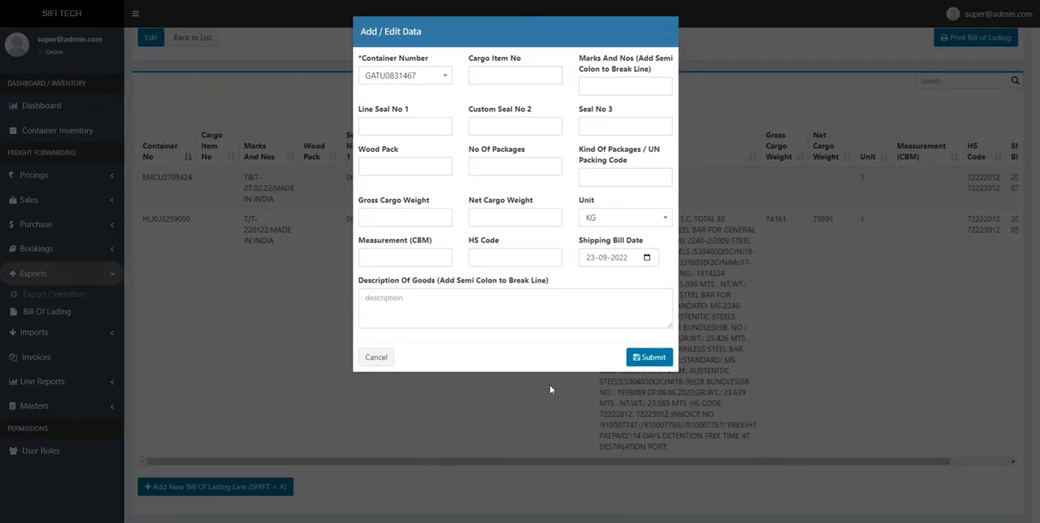
pyautogui.click(421, 80)
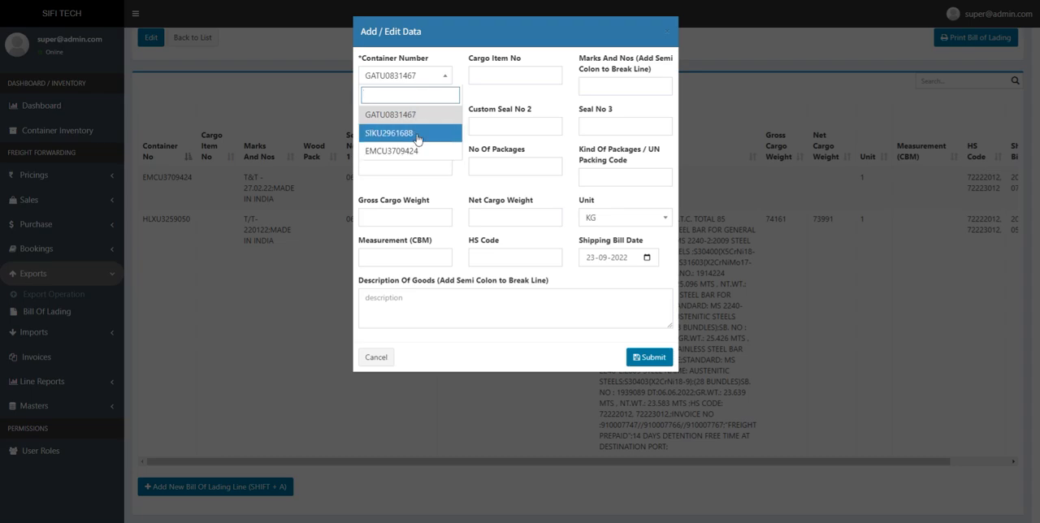
pyautogui.click(378, 357)
pyautogui.scroll(3, 382, 358)
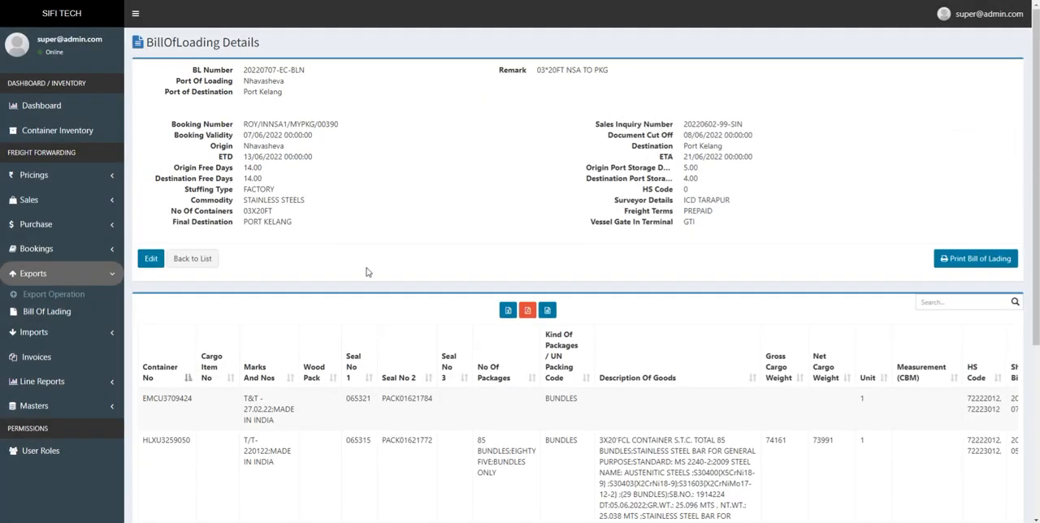
# Highlight the booking number in the bill of lading details and copy the first line's container number
pyautogui.moveTo(338, 124); pyautogui.dragTo(243, 128)
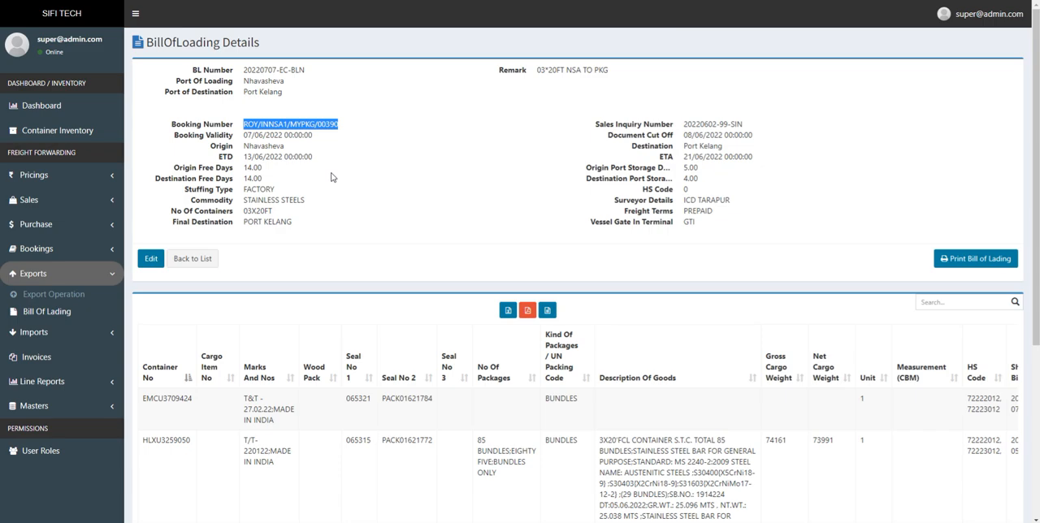
pyautogui.scroll(-2, 352, 242)
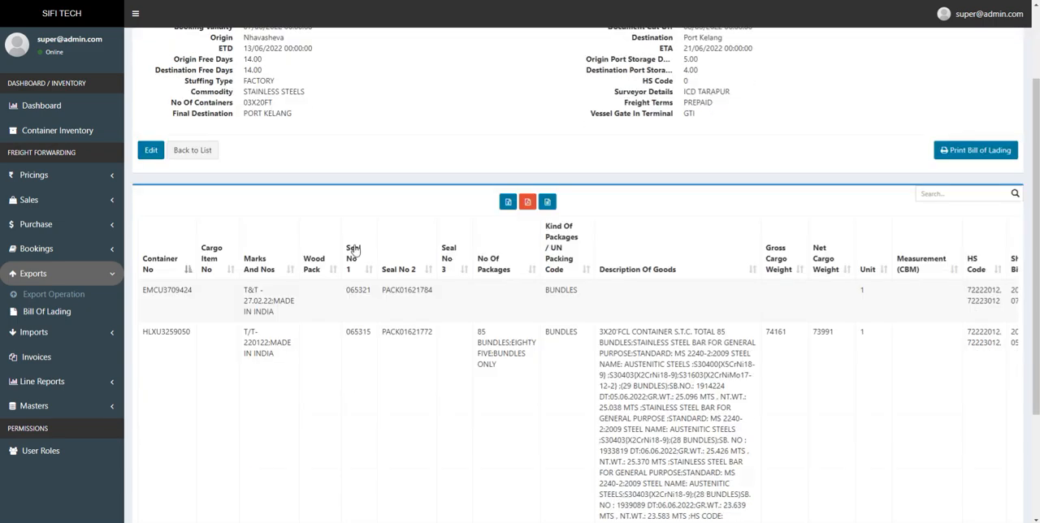
pyautogui.doubleClick(169, 235)
pyautogui.hotkey('ctrl', 'c')
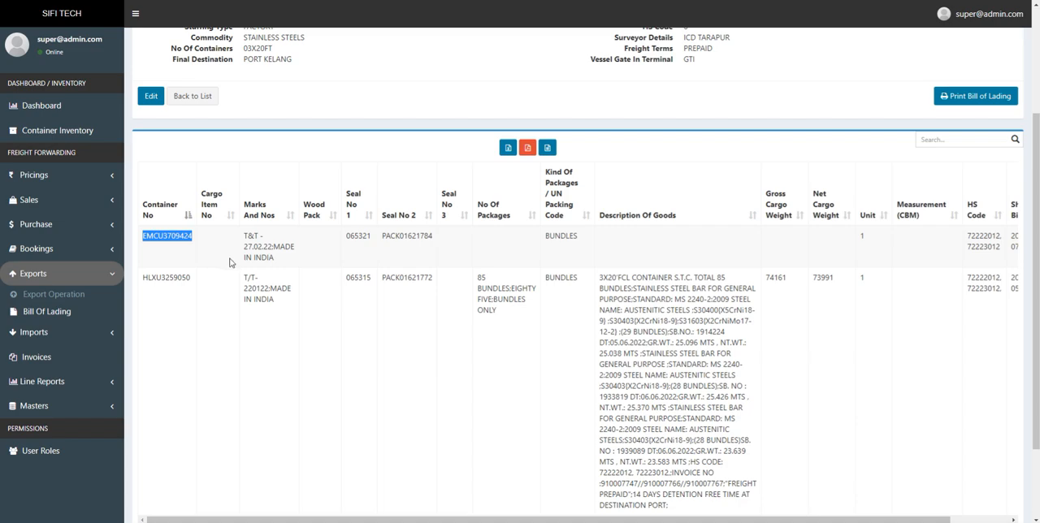
# Open the Container Inventory and search it for container EMCU3709424
pyautogui.click(71, 135)
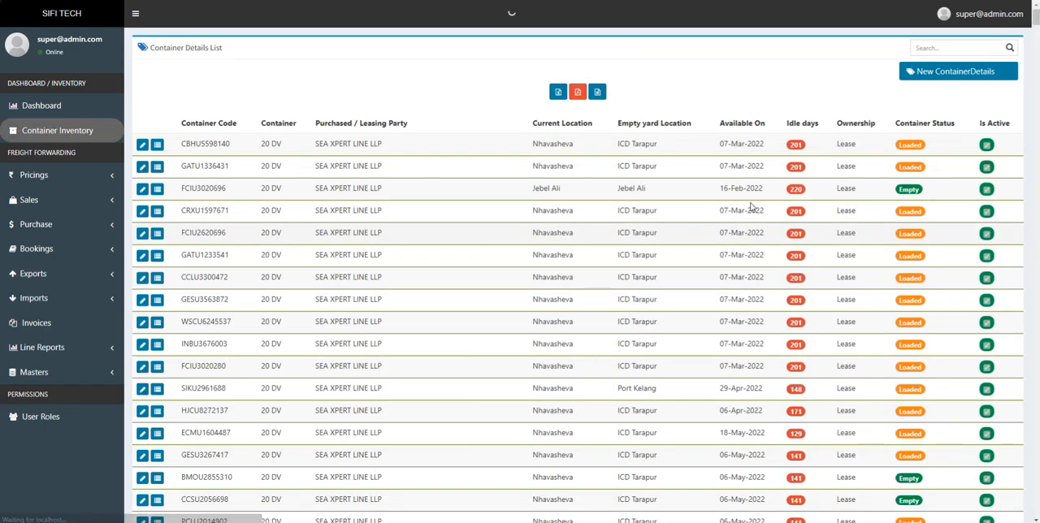
pyautogui.click(947, 49)
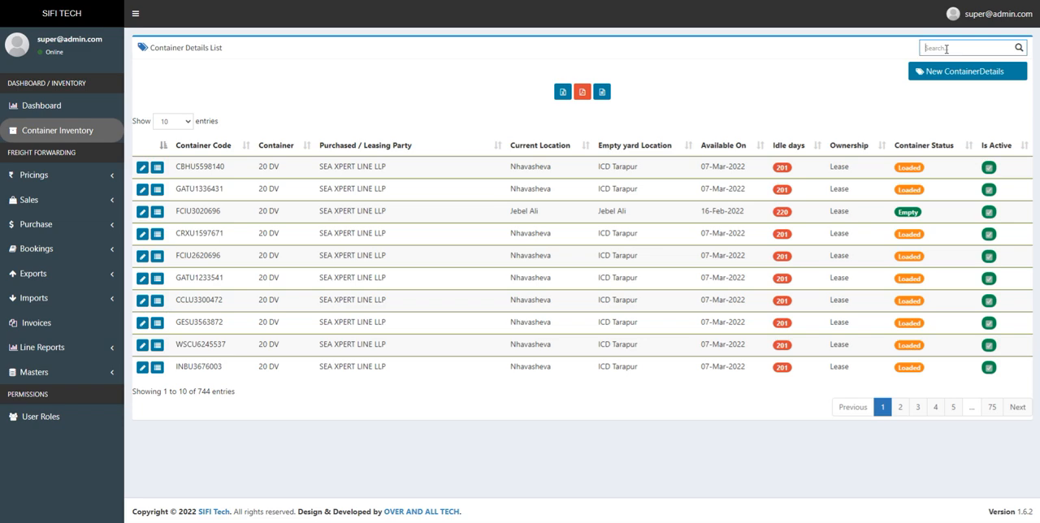
pyautogui.hotkey('ctrl', 'v')
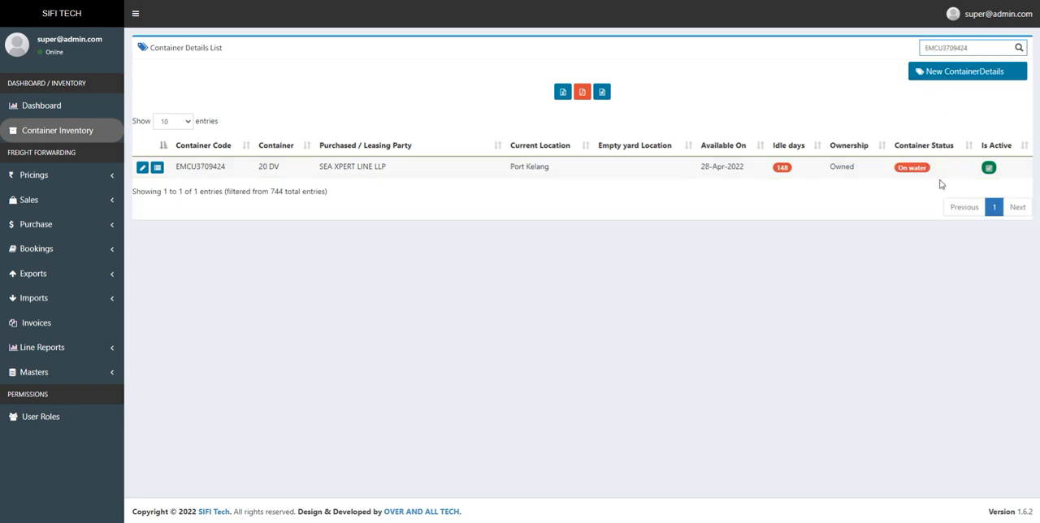
# Highlight the found container's code, type and leasing party, followed by its container status
pyautogui.click(175, 170)
pyautogui.moveTo(174, 172); pyautogui.dragTo(379, 169)
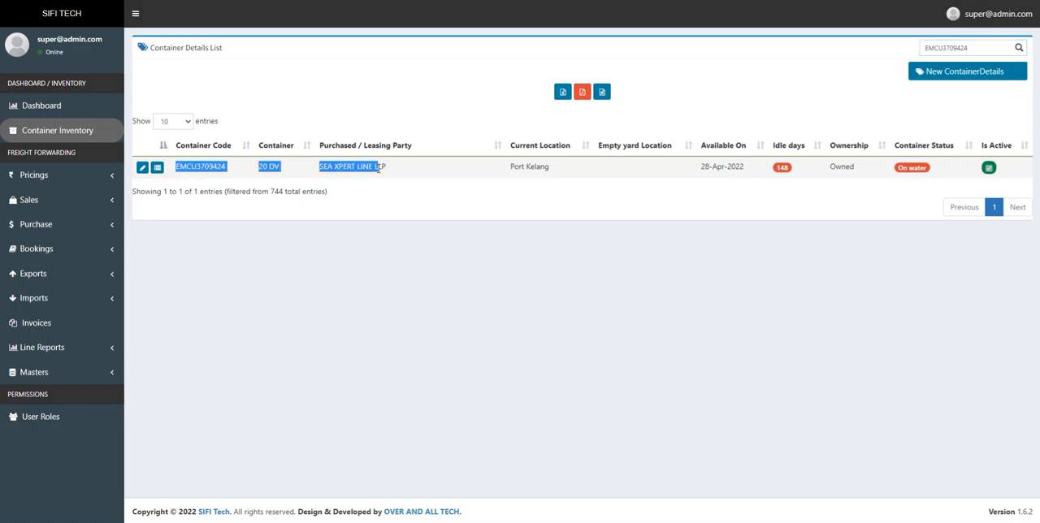
pyautogui.click(915, 167)
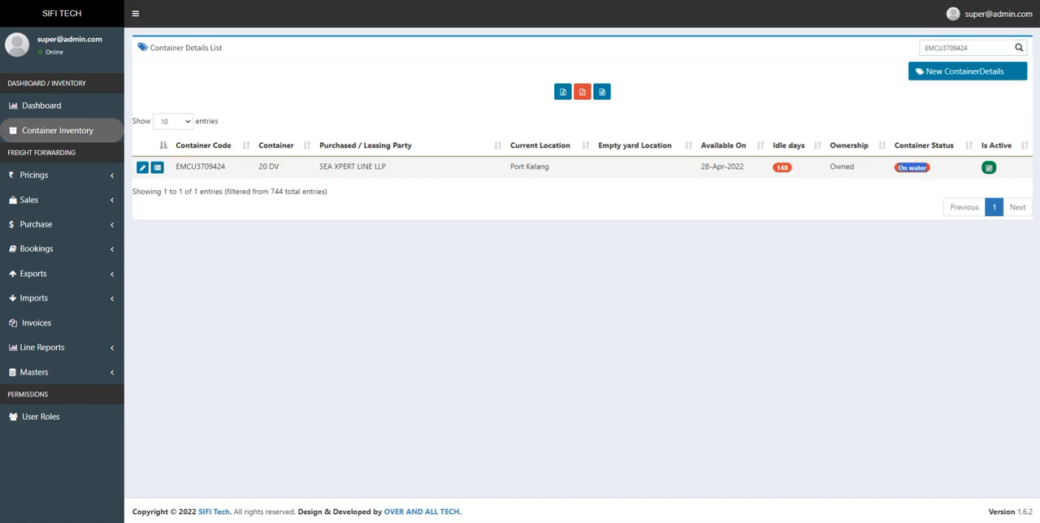
pyautogui.click(931, 173)
pyautogui.moveTo(931, 171); pyautogui.dragTo(899, 167)
pyautogui.click(900, 167)
pyautogui.click(908, 168)
pyautogui.moveTo(930, 169); pyautogui.dragTo(905, 169)
pyautogui.click(793, 190)
# Show the Bookings and Exports module entries and highlight the container's current location in the inventory
pyautogui.click(80, 253)
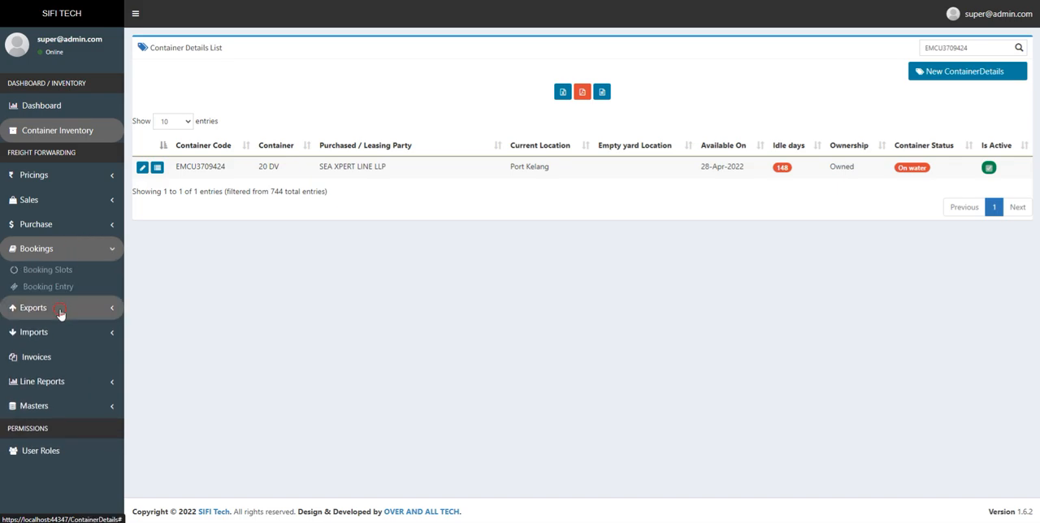
pyautogui.click(61, 314)
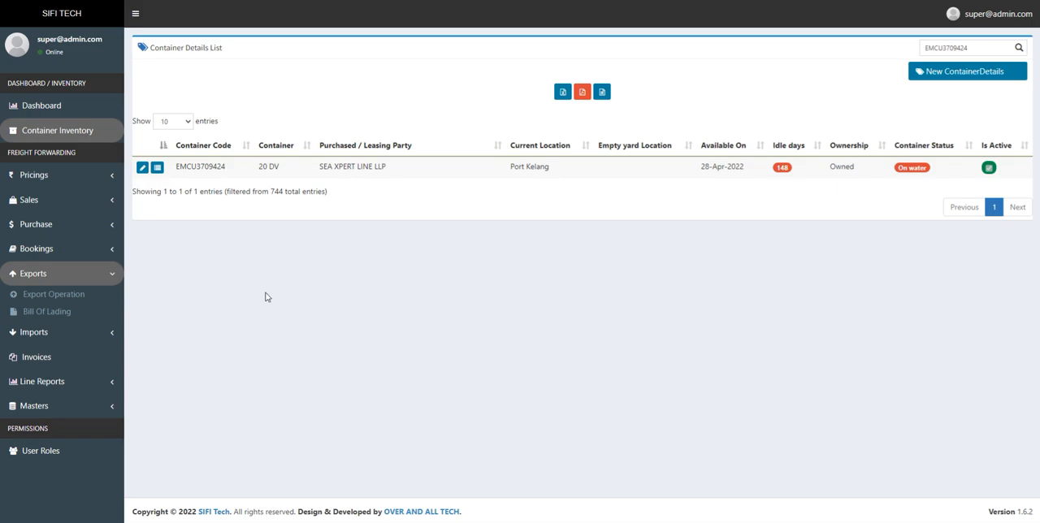
pyautogui.moveTo(550, 169); pyautogui.dragTo(510, 167)
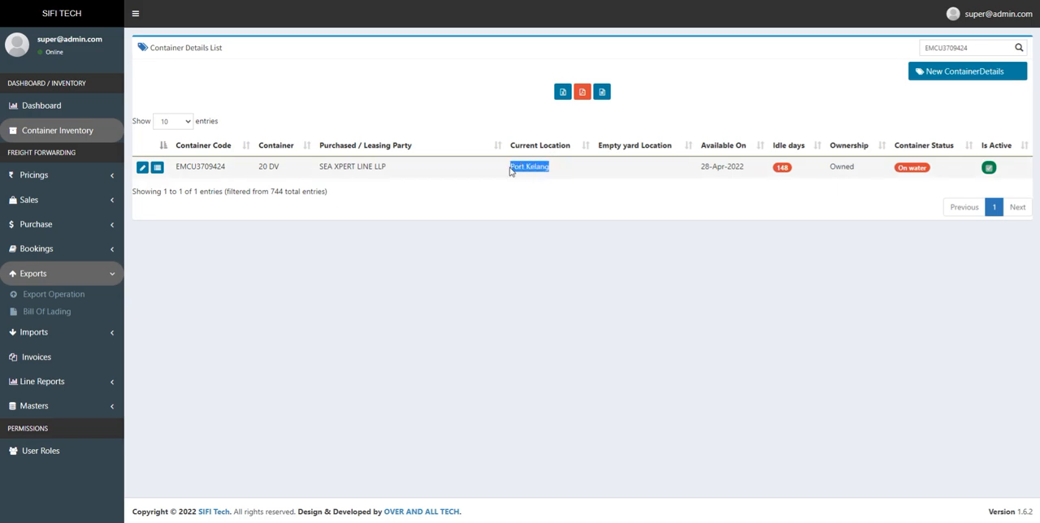